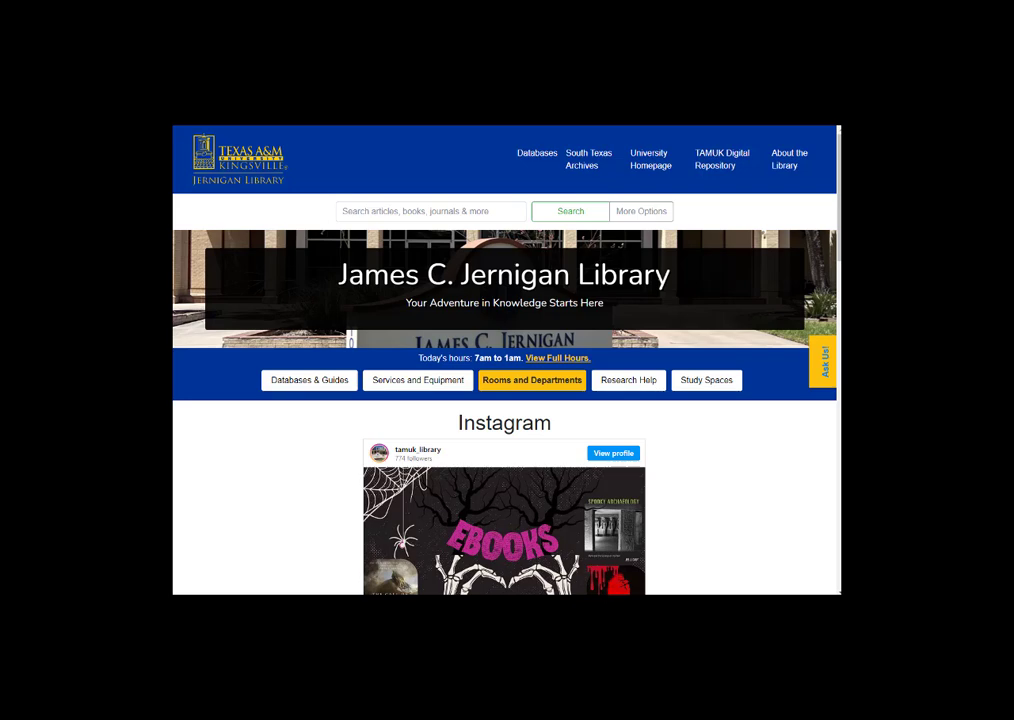
# Open the APA Citation Guide (7th Edition) from the Citation Guides listed under the library's Research Help.
pyautogui.click(640, 384)
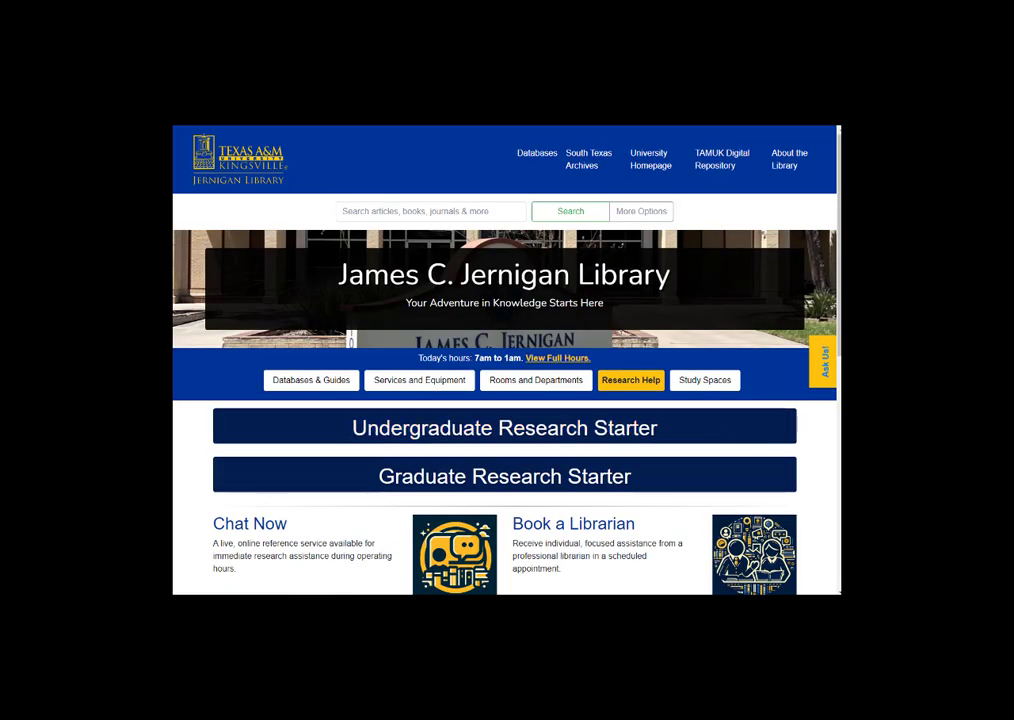
pyautogui.scroll(-3, 505, 400)
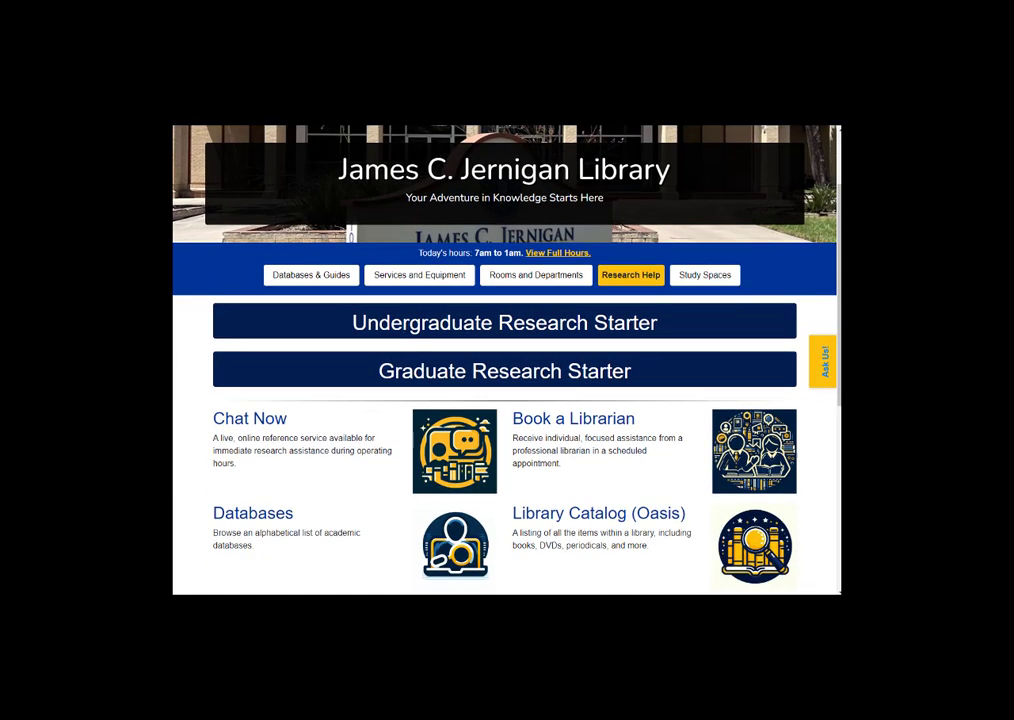
pyautogui.scroll(-1, 505, 360)
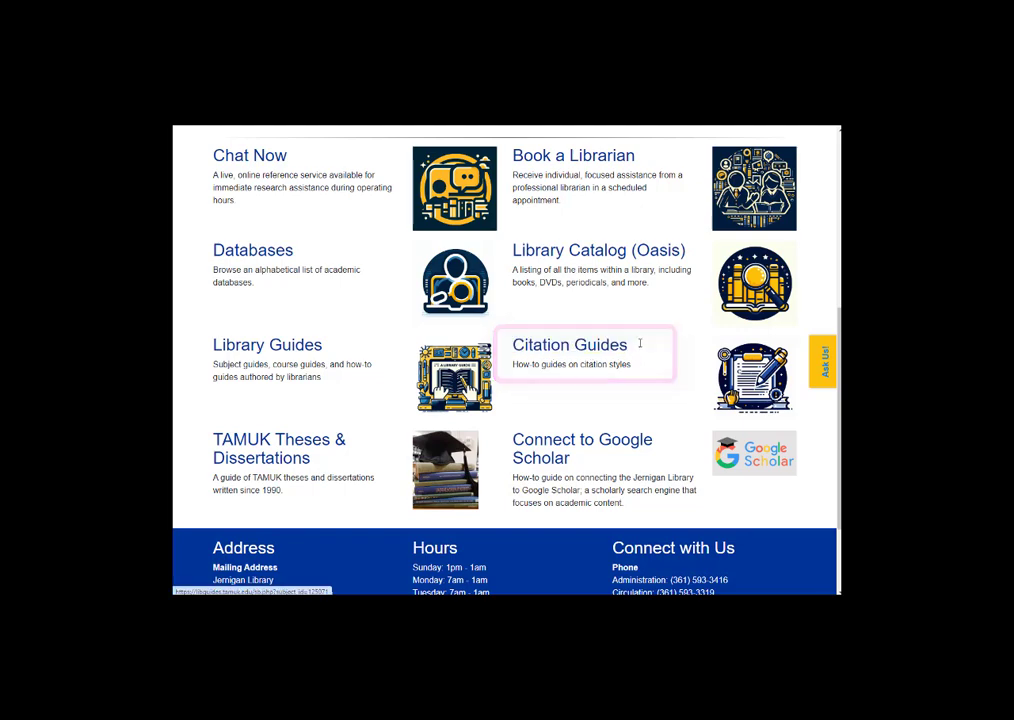
pyautogui.click(621, 350)
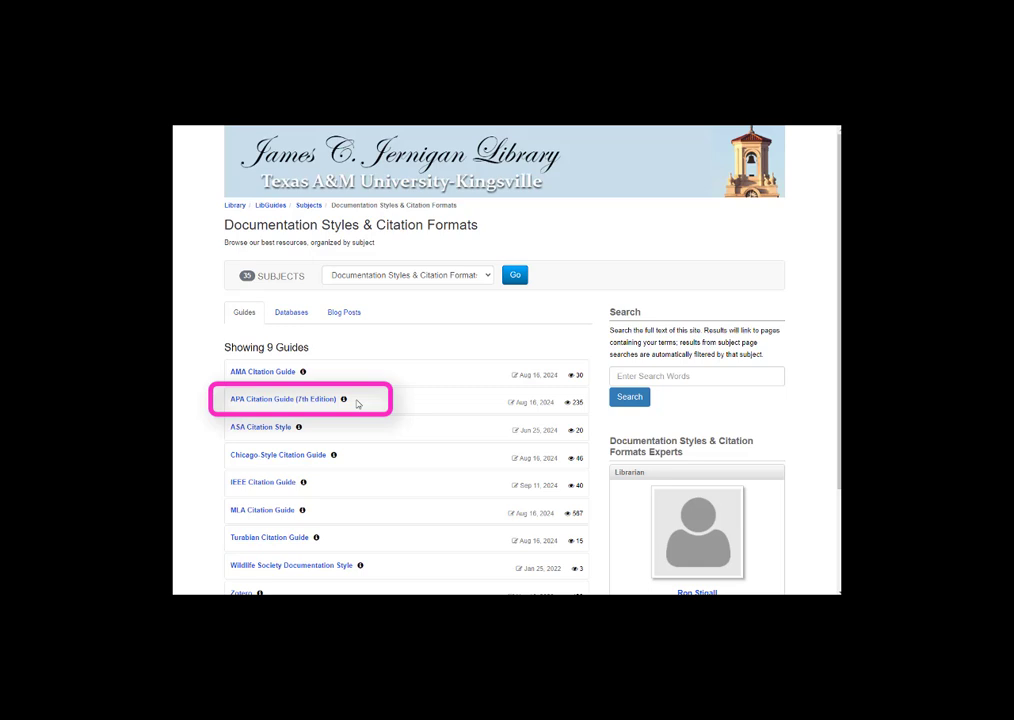
pyautogui.click(294, 400)
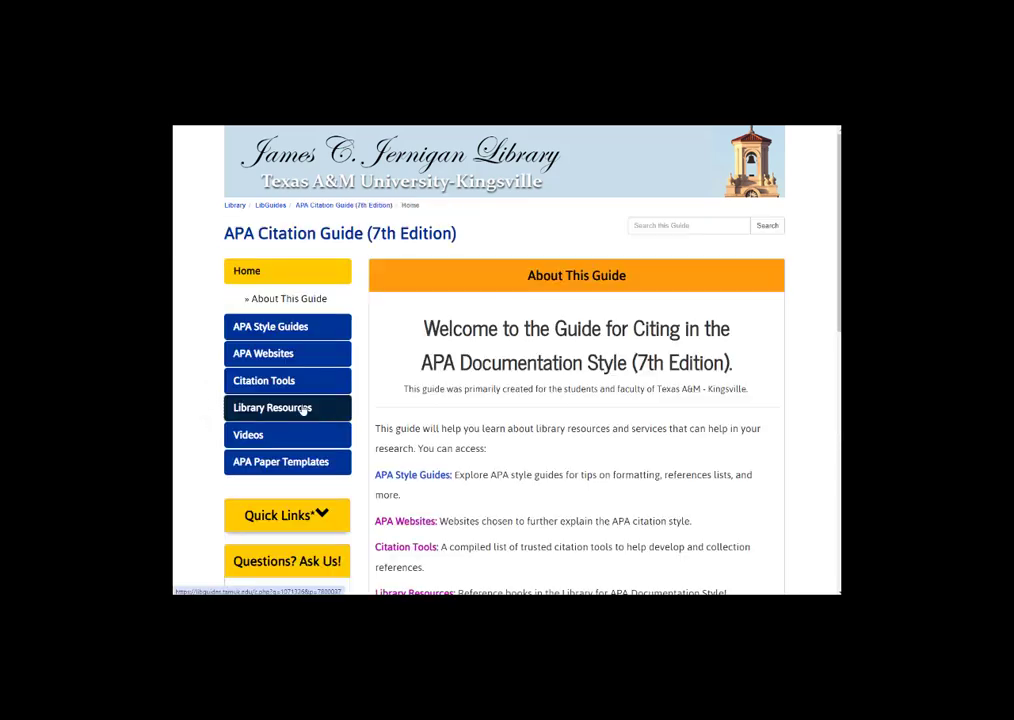
# From the guide's APA Style Guides, open the APA Formatting and Style Guide by OWL at Purdue University.
pyautogui.scroll(-1, 768, 414)
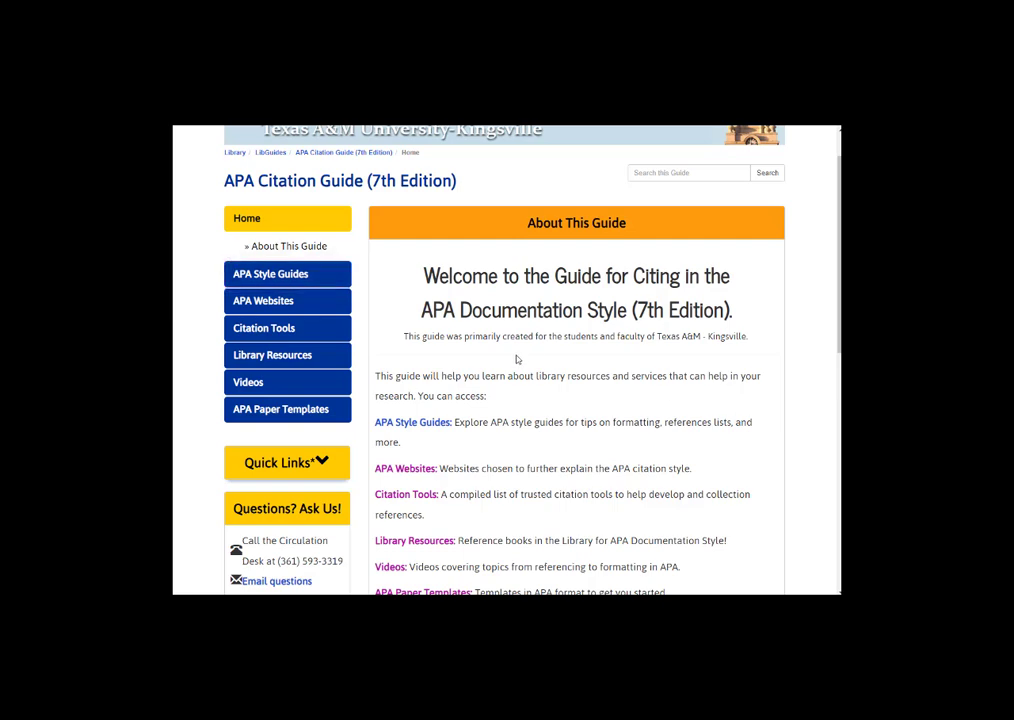
pyautogui.click(336, 282)
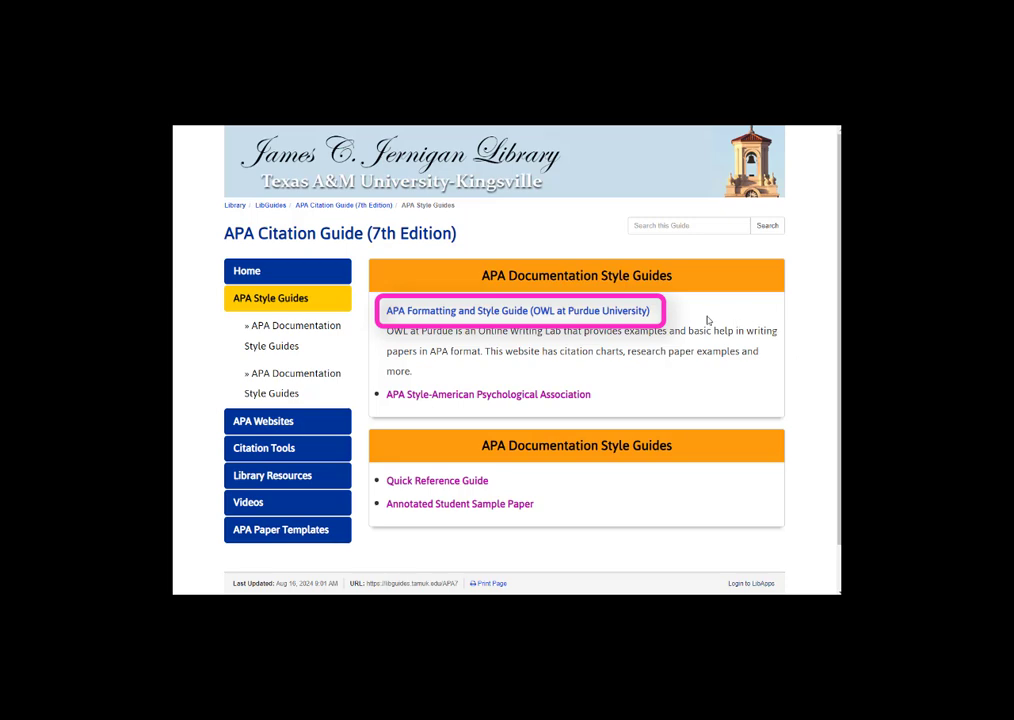
pyautogui.click(606, 312)
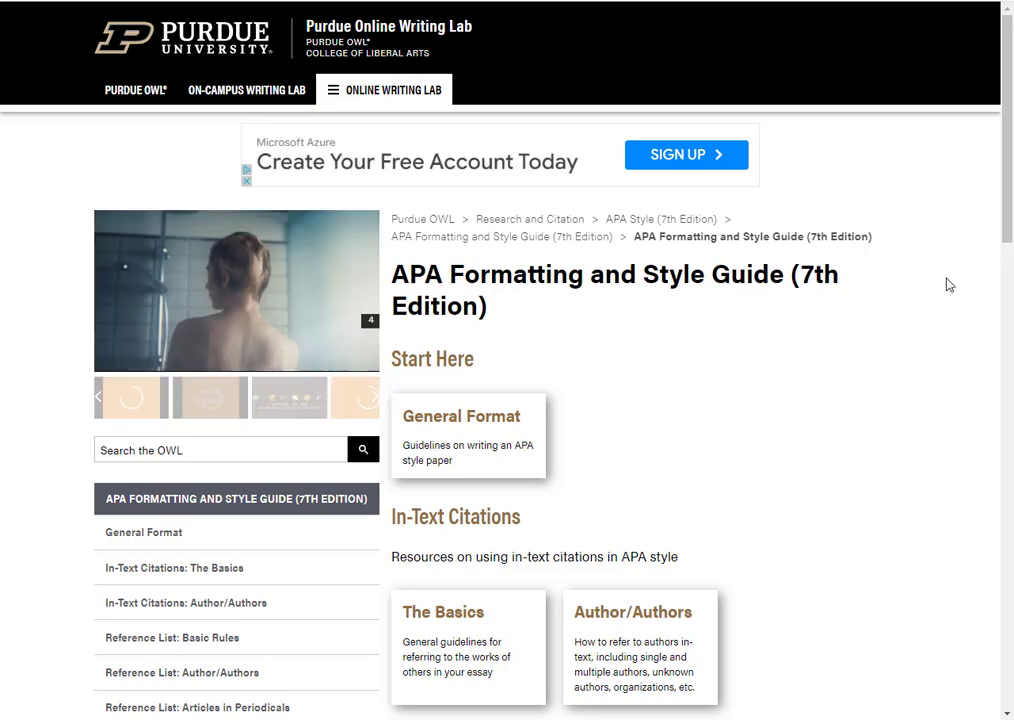
# Open the Reference List: Books page of the Purdue guide and find the basic format for books.
pyautogui.scroll(-4, 946, 283)
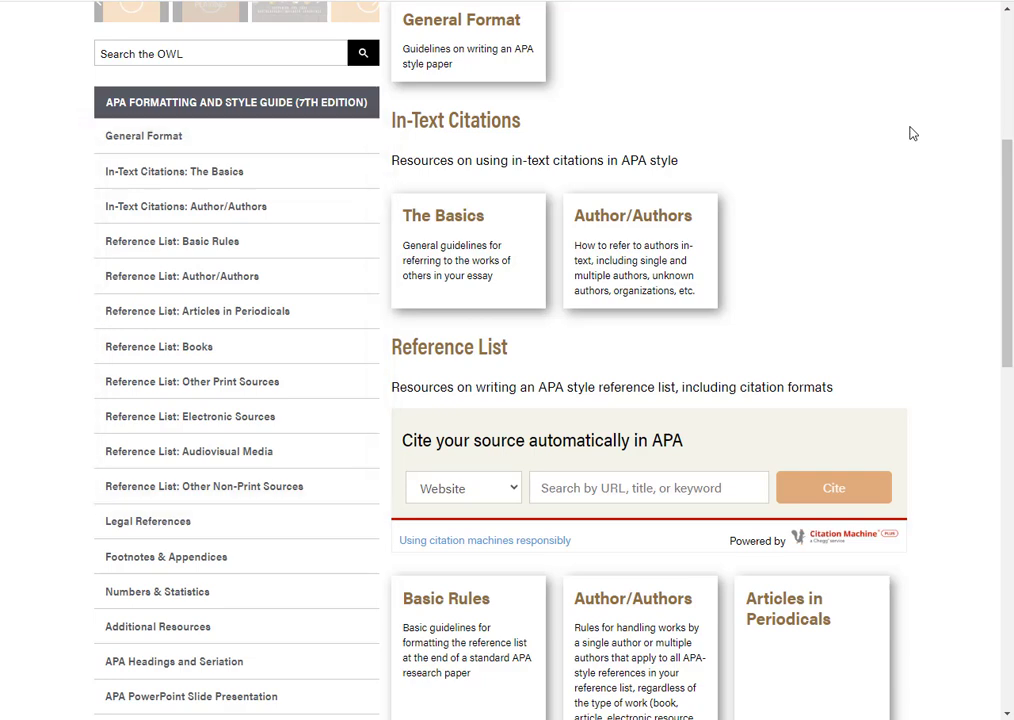
pyautogui.scroll(-1, 905, 131)
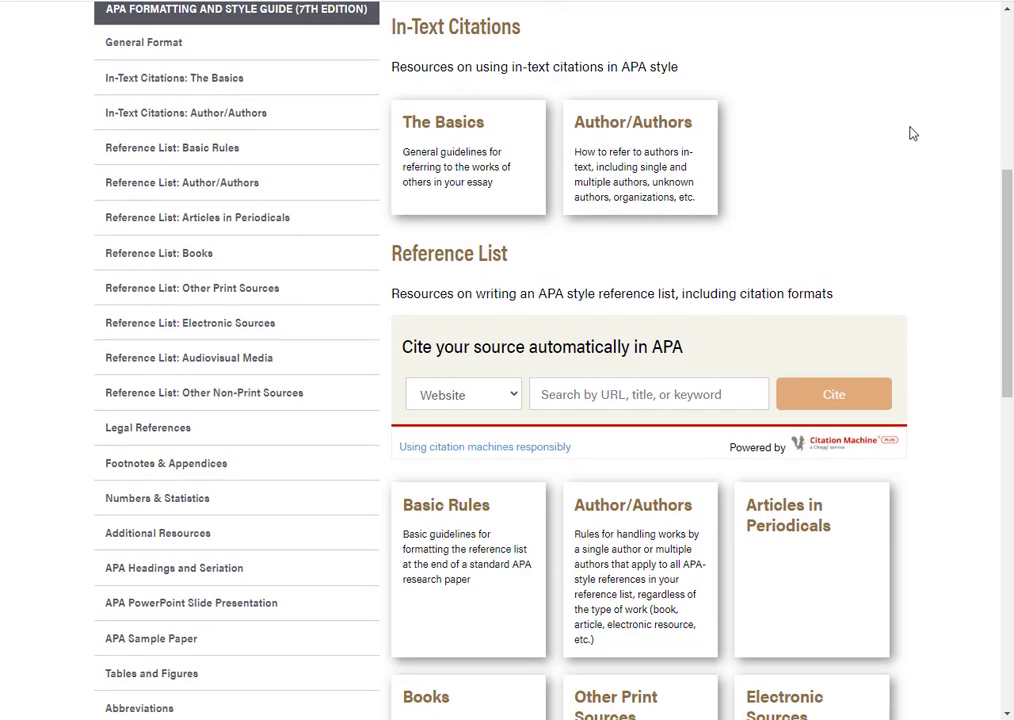
pyautogui.scroll(1, 962, 338)
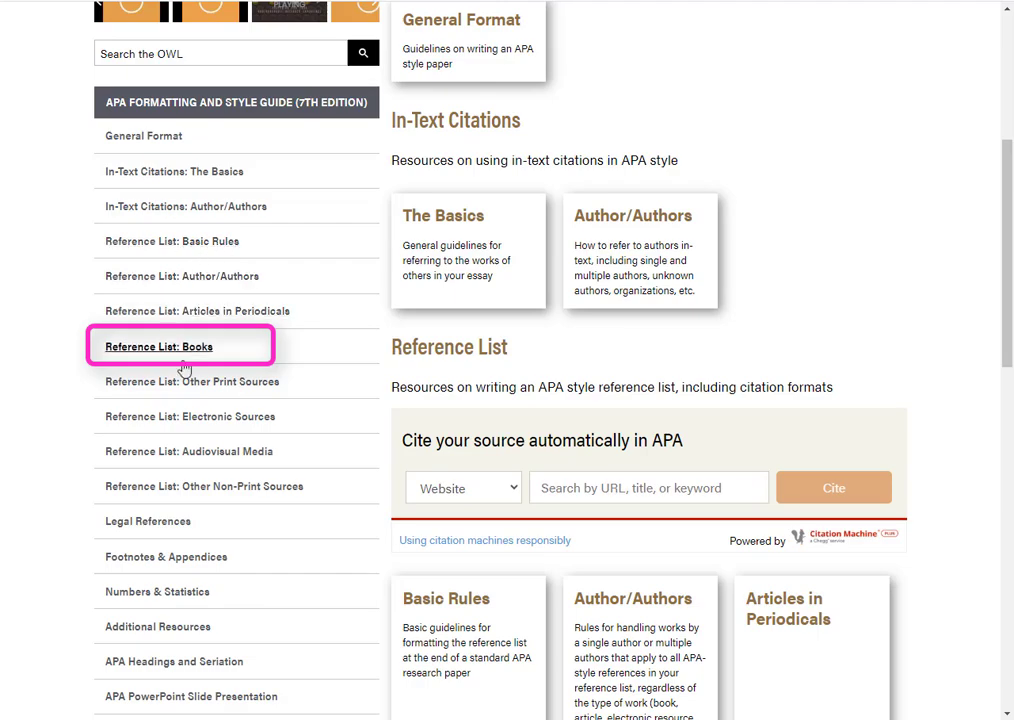
pyautogui.click(238, 352)
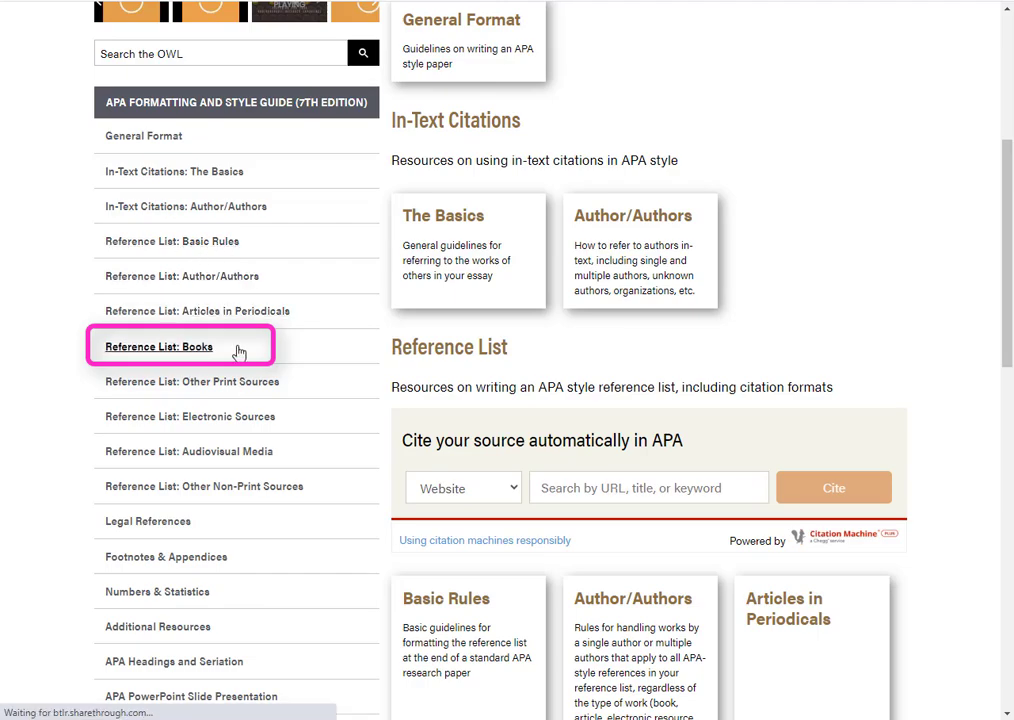
pyautogui.scroll(-3, 955, 453)
pyautogui.scroll(-3, 955, 455)
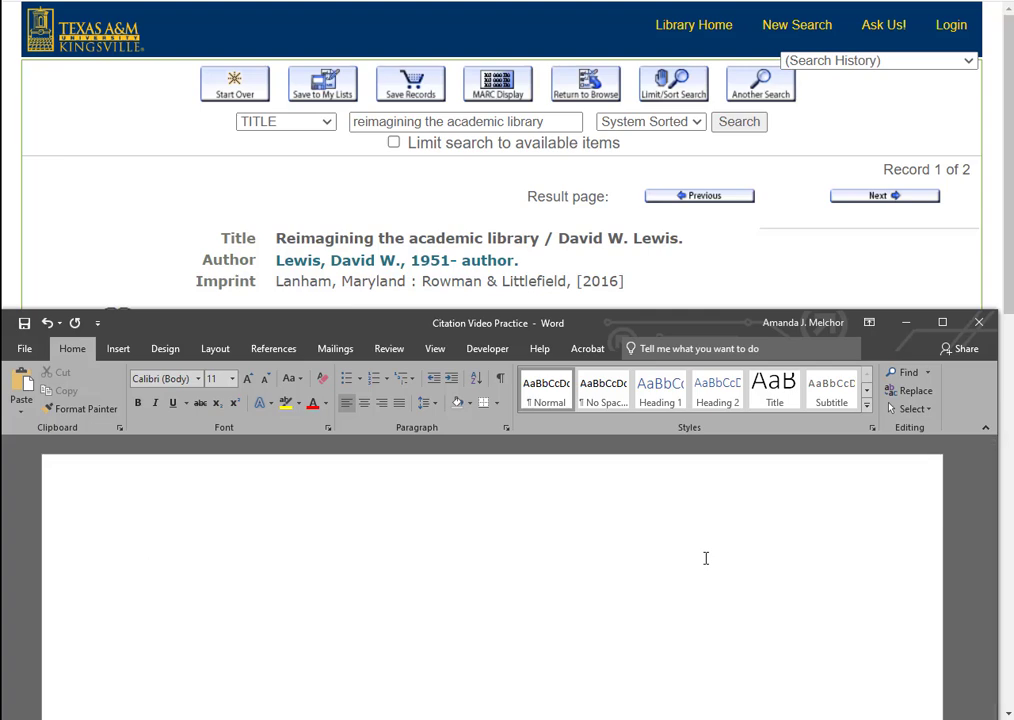
# In the Word document Citation Video Practice, start the book reference with the author's surname and initials, followed by "(2016).".
pyautogui.write('Lewis, D.W.')
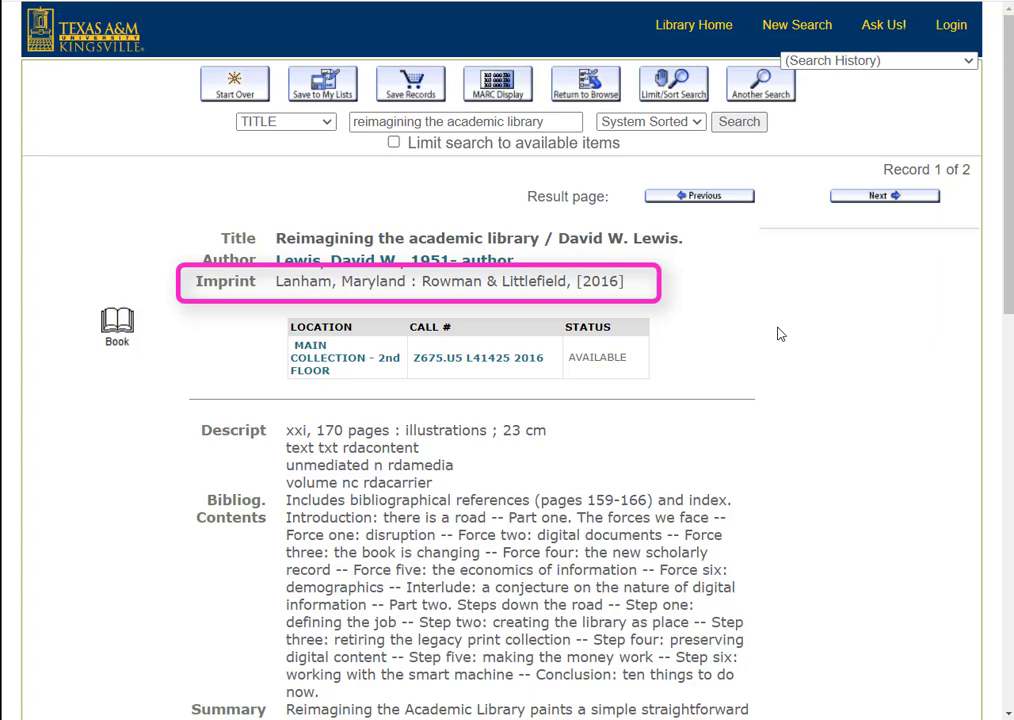
pyautogui.hotkey('alt', 'Tab')
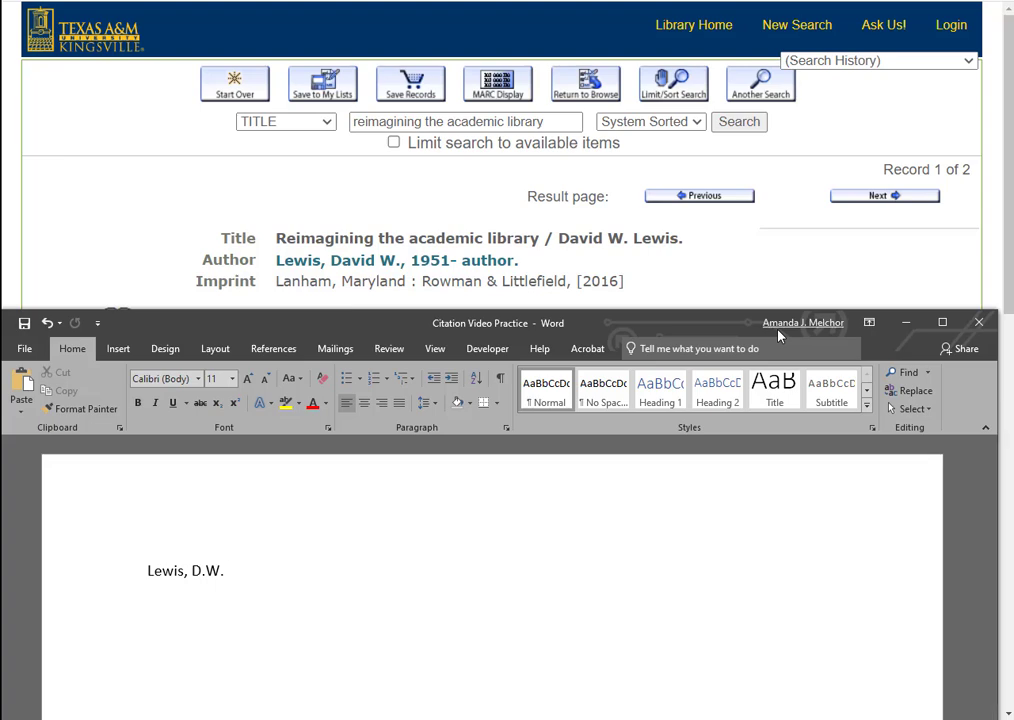
pyautogui.write('(2016).')
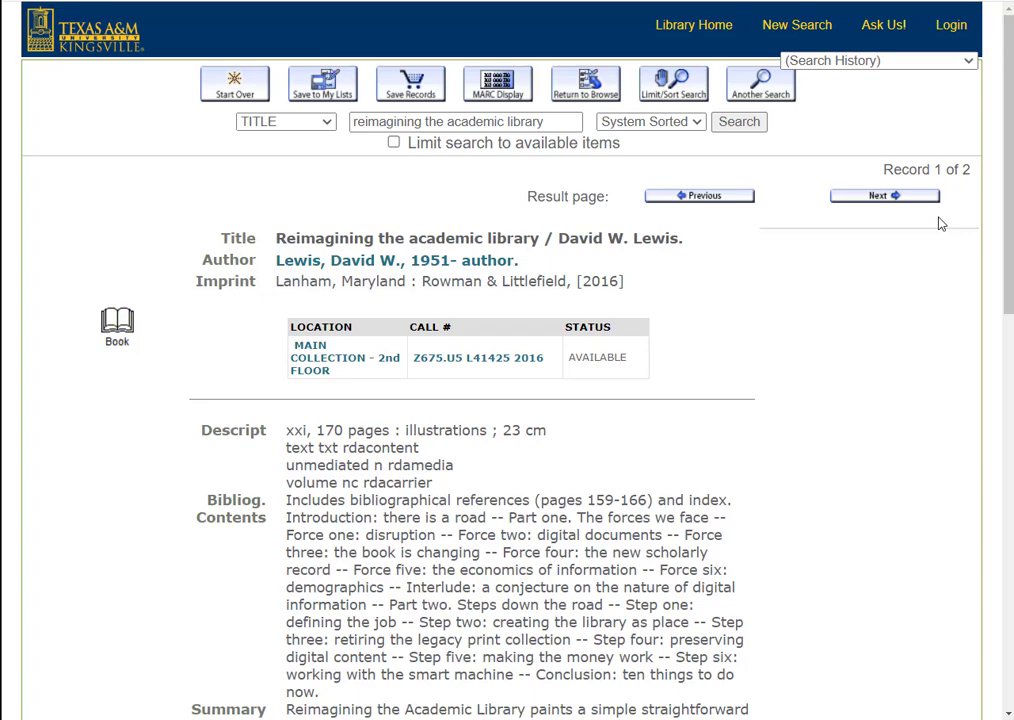
# Add the book title "Reimagining the academic library." in italics after the year.
pyautogui.hotkey('alt', 'Tab')
pyautogui.write('Reim')
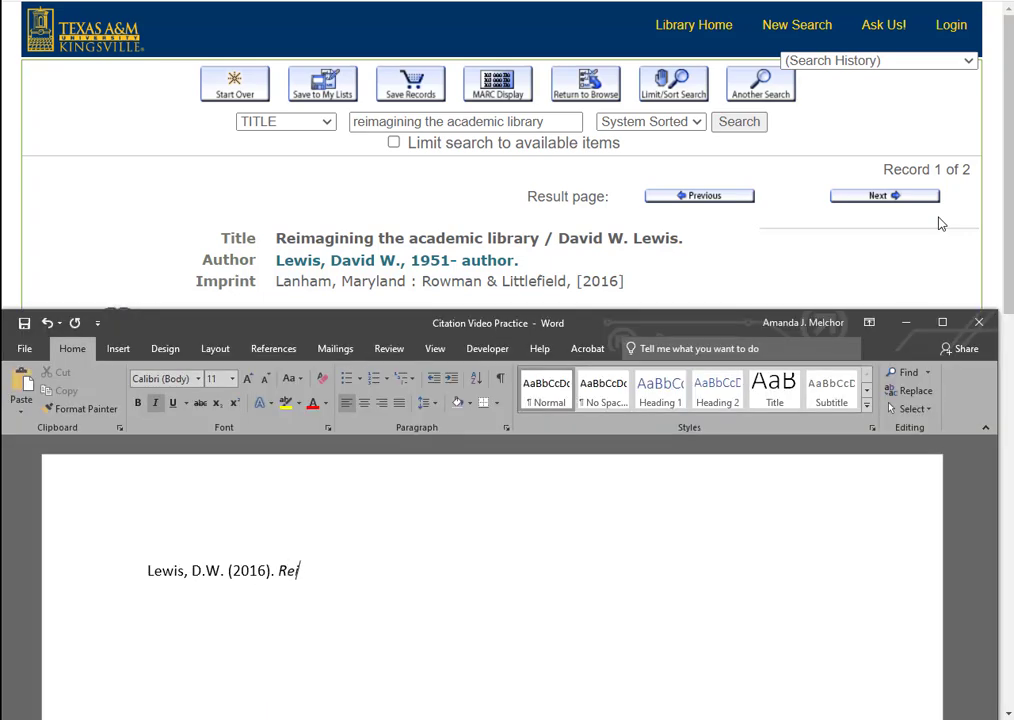
pyautogui.write('agining the ')
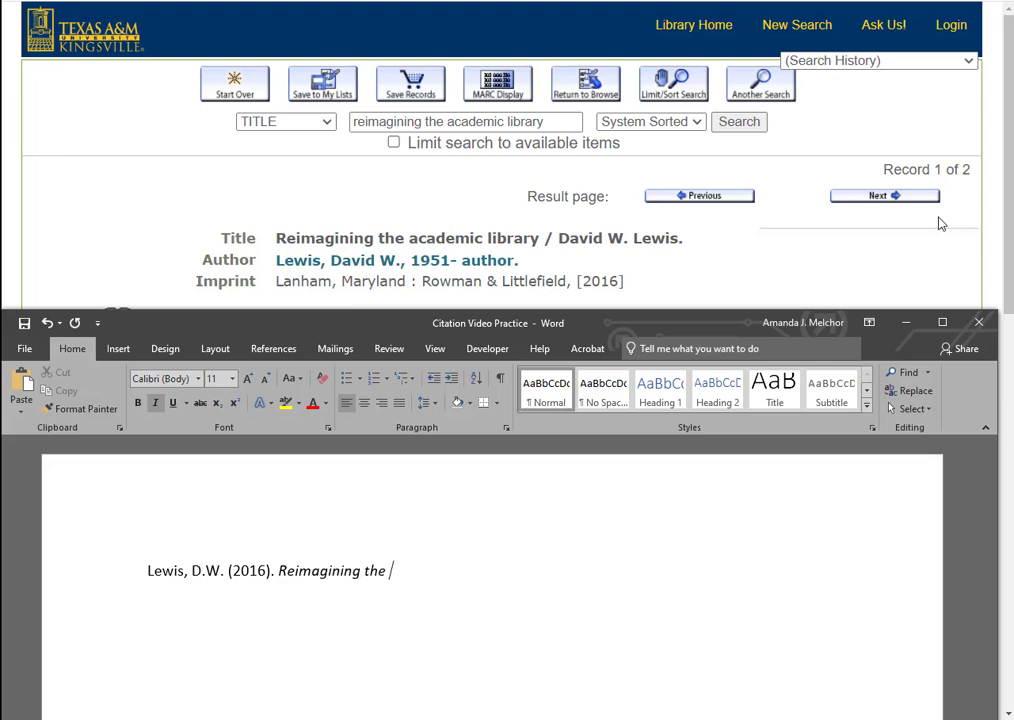
pyautogui.write('academic lib')
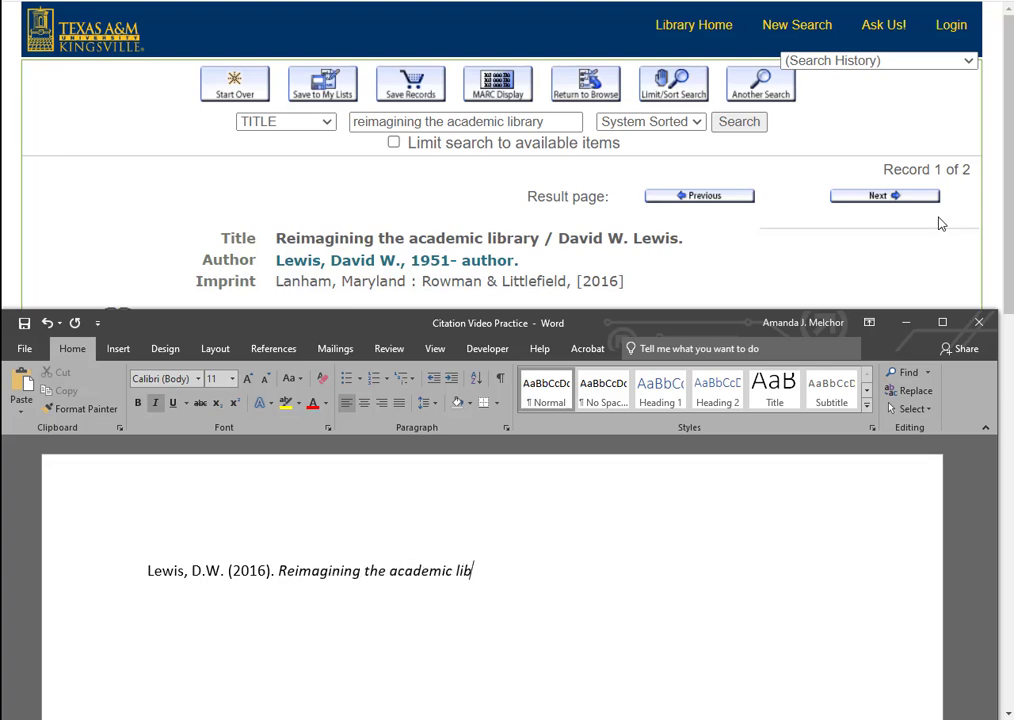
pyautogui.write('rary.')
# Check the publisher element in the APA book format and the catalog record, then complete the reference with "Roman & Littlefield.".
pyautogui.hotkey('alt', 'Tab')
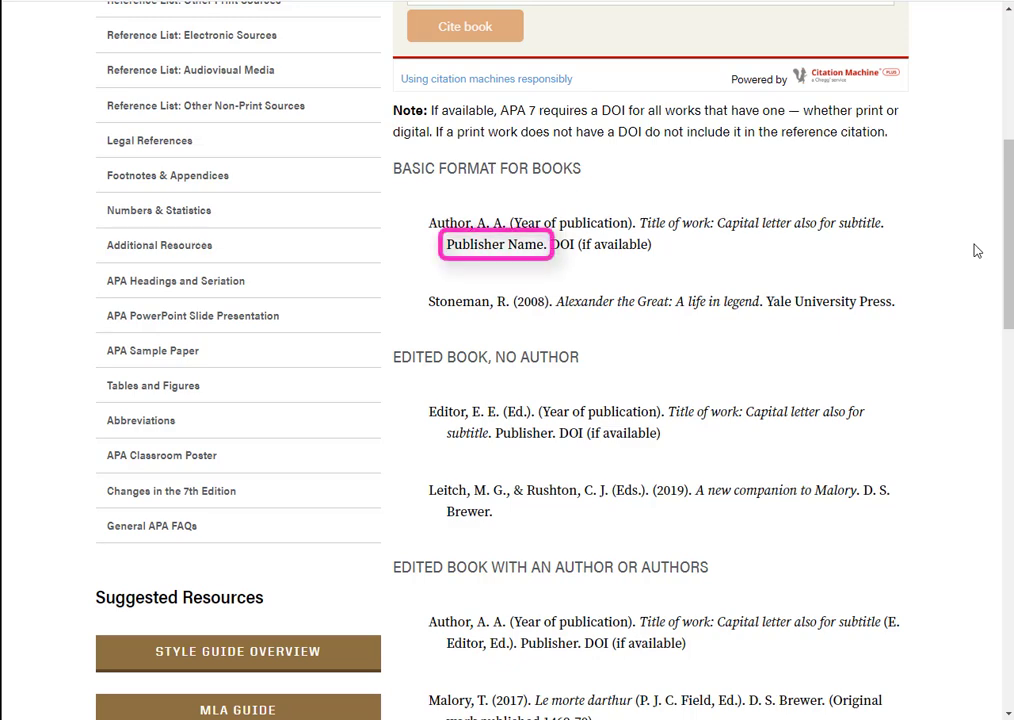
pyautogui.hotkey('alt', 'Tab')
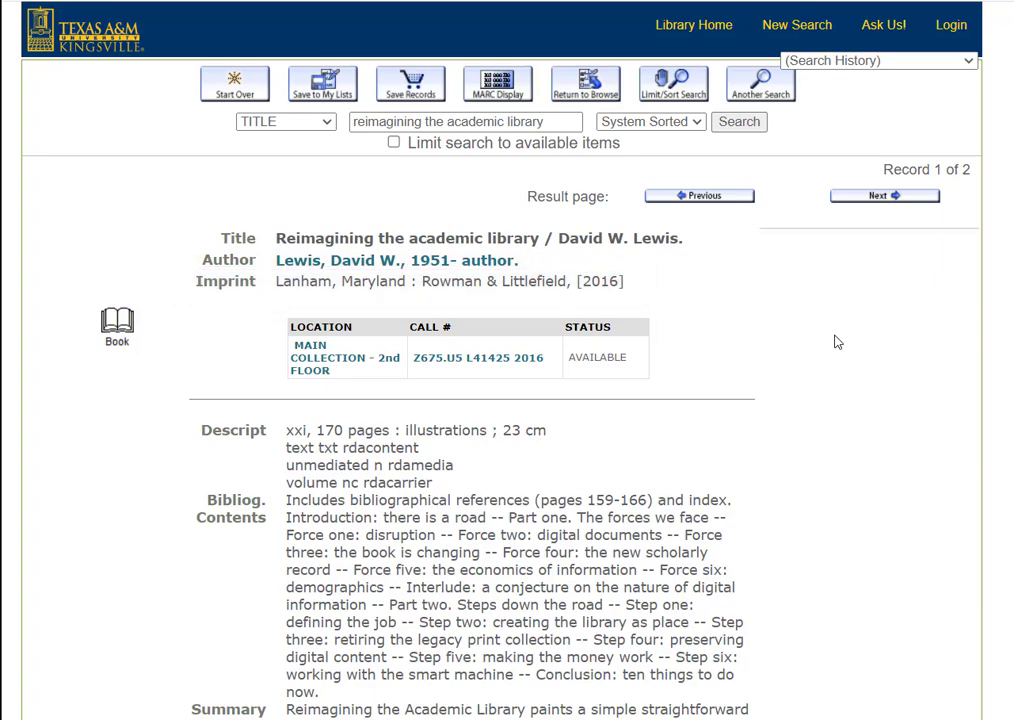
pyautogui.hotkey('alt', 'Tab')
pyautogui.write('Roman ')
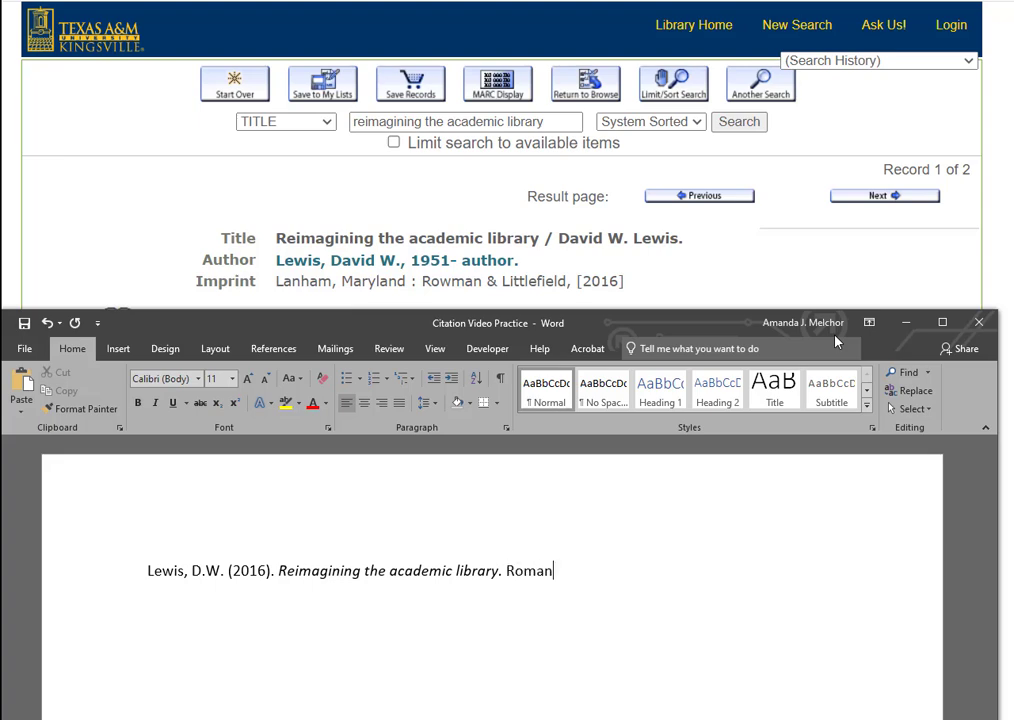
pyautogui.write('& Littlefield')
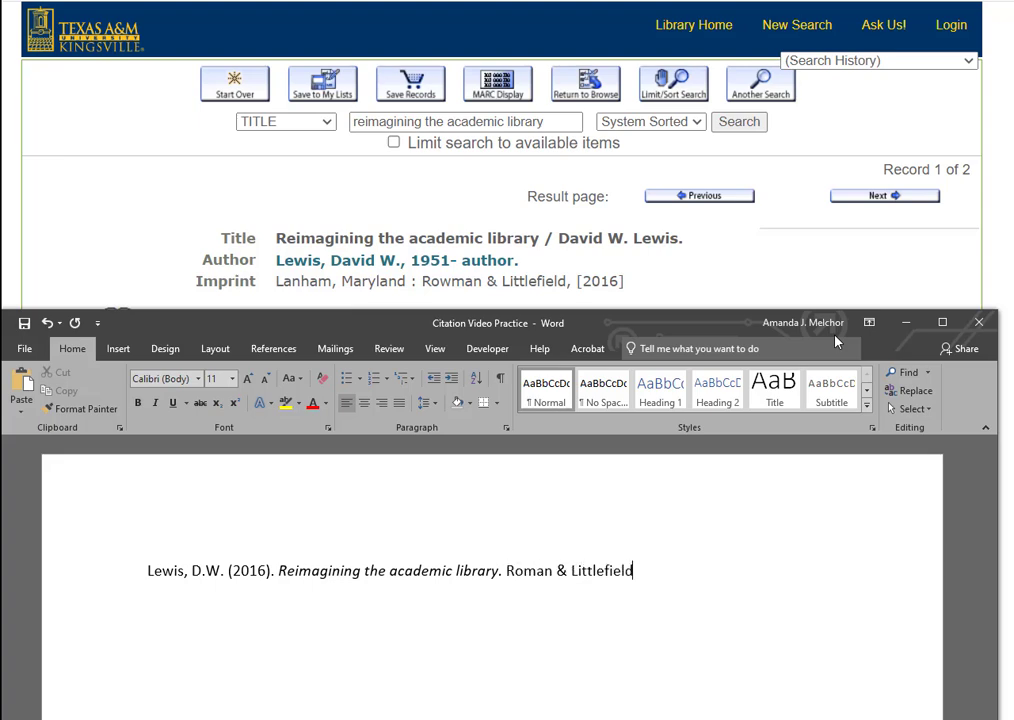
pyautogui.write('.')
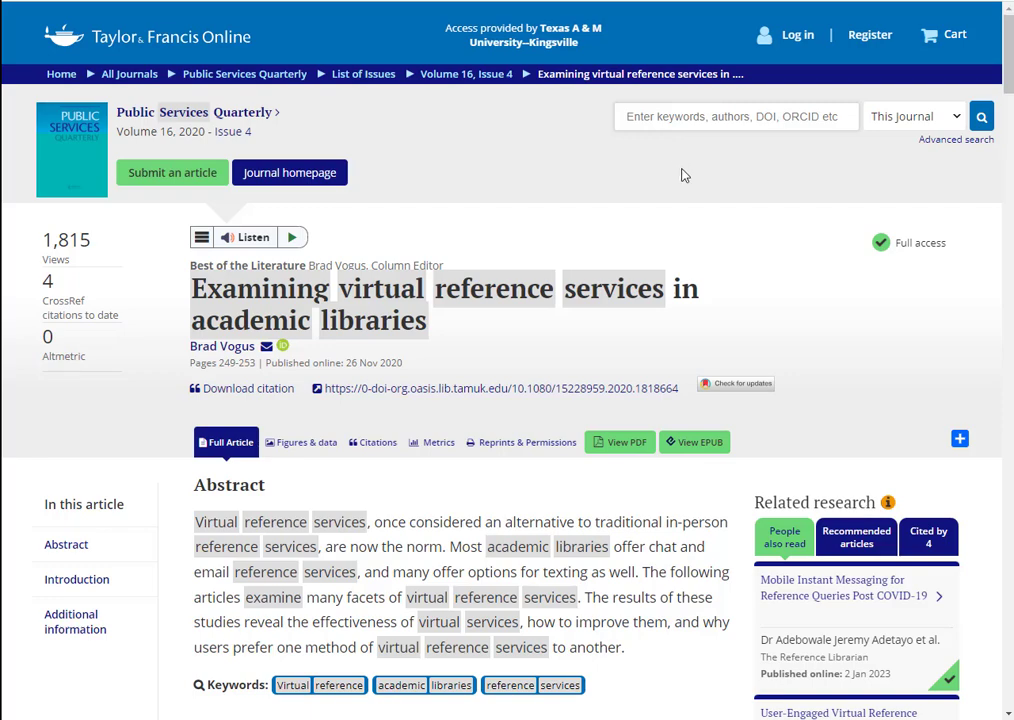
# Open the Purdue guide's Reference List: Electronic Sources page and find the format for an online periodical article with a DOI.
pyautogui.hotkey('ctrl', 'Tab')
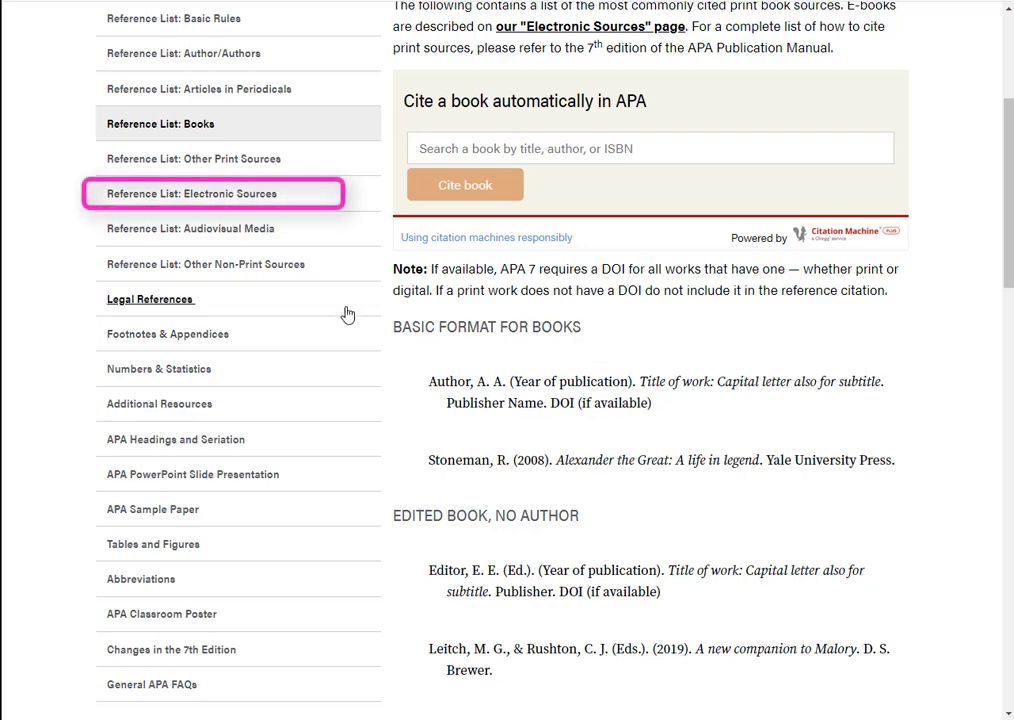
pyautogui.click(273, 203)
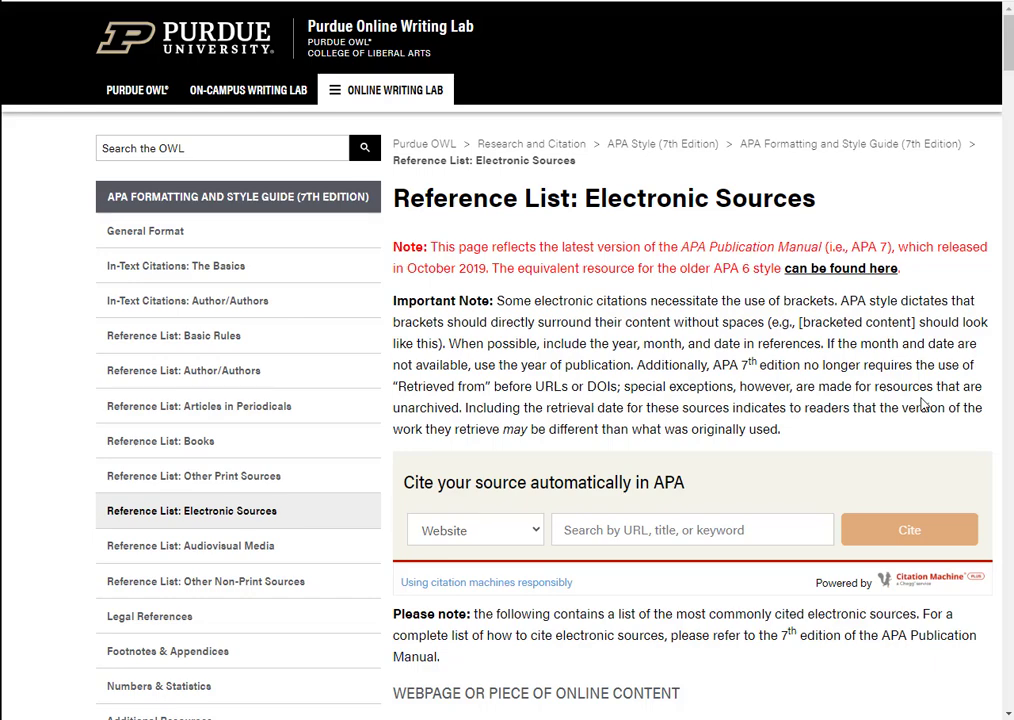
pyautogui.scroll(-4, 922, 403)
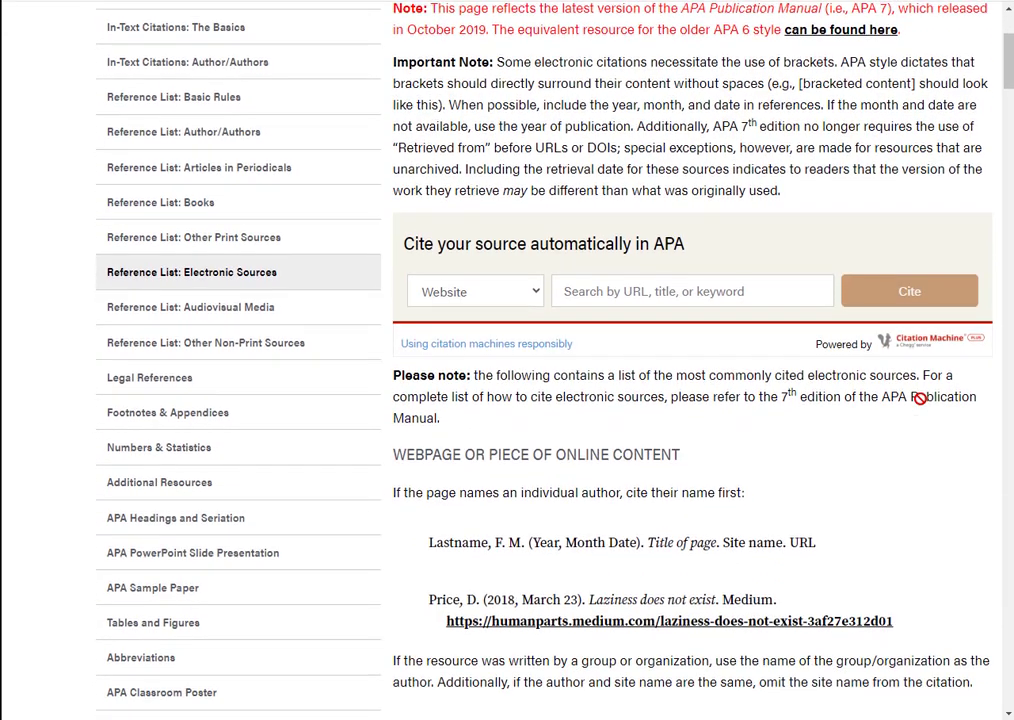
pyautogui.scroll(-4, 922, 405)
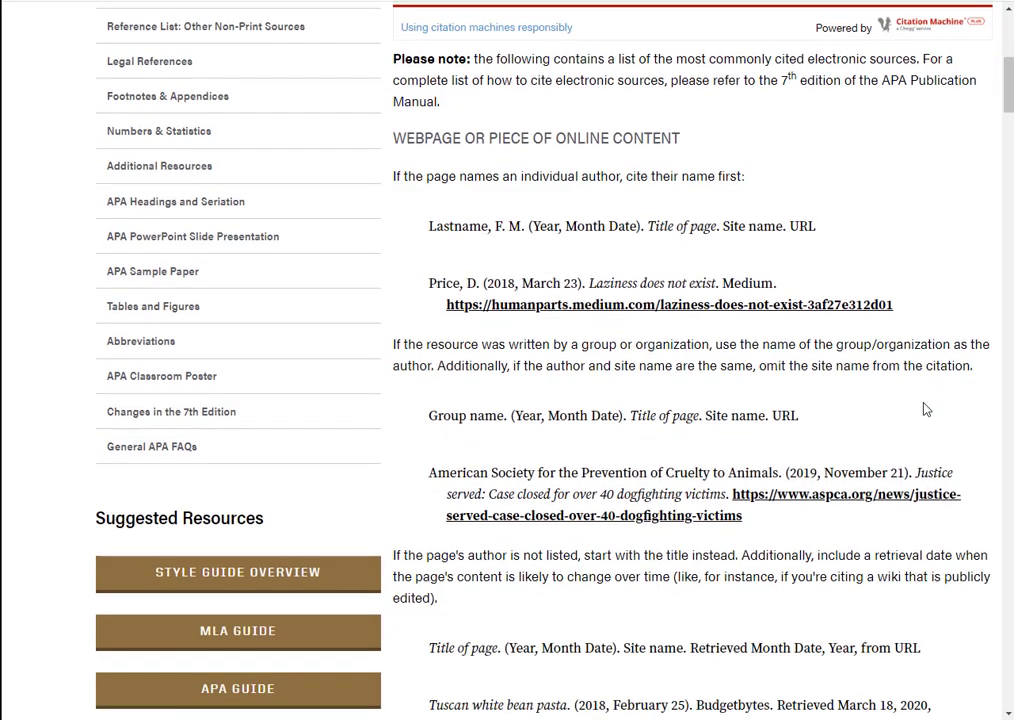
pyautogui.scroll(-6, 926, 411)
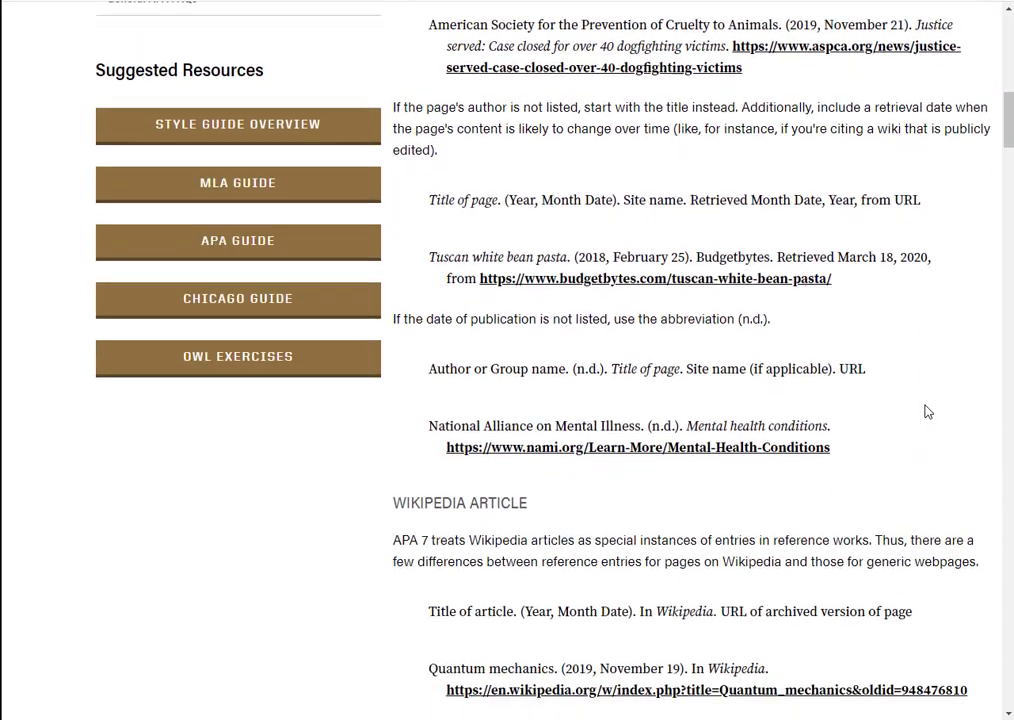
pyautogui.scroll(-5, 926, 411)
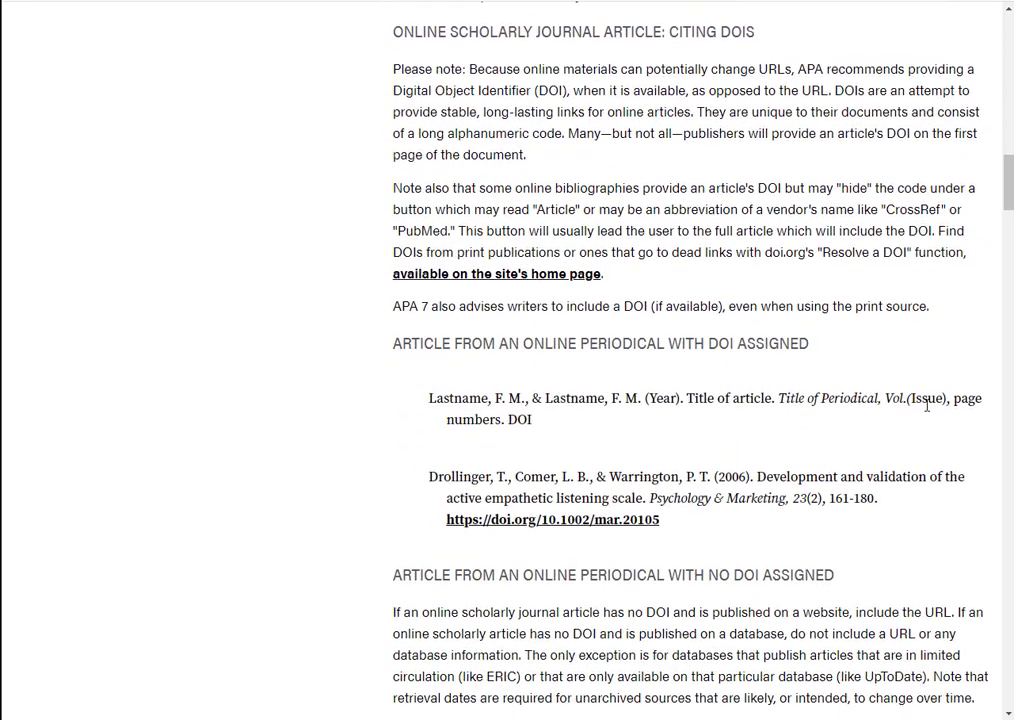
pyautogui.scroll(-3, 929, 407)
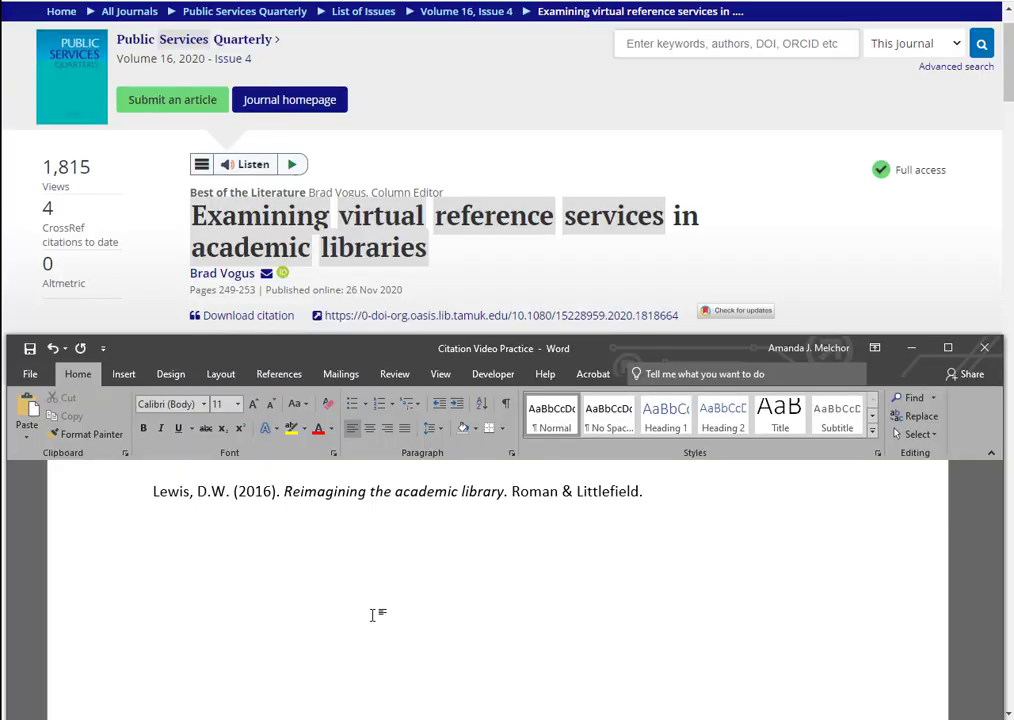
# Below the book reference, start the journal article reference with the author's surname and initial, followed by "(2020).".
pyautogui.write('Vogus, B.')
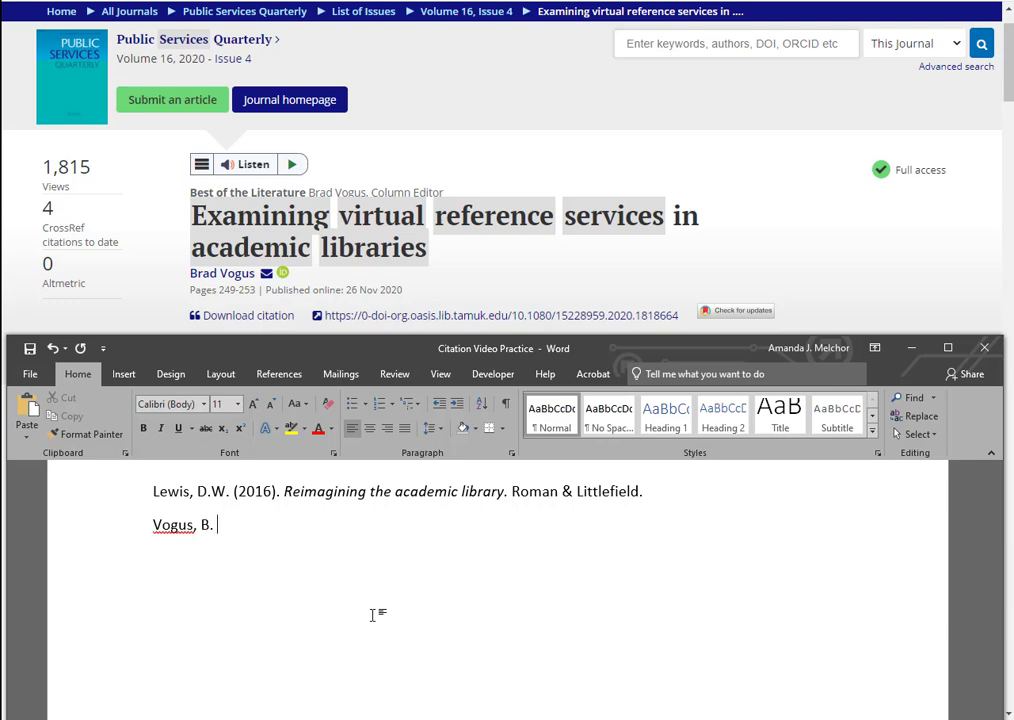
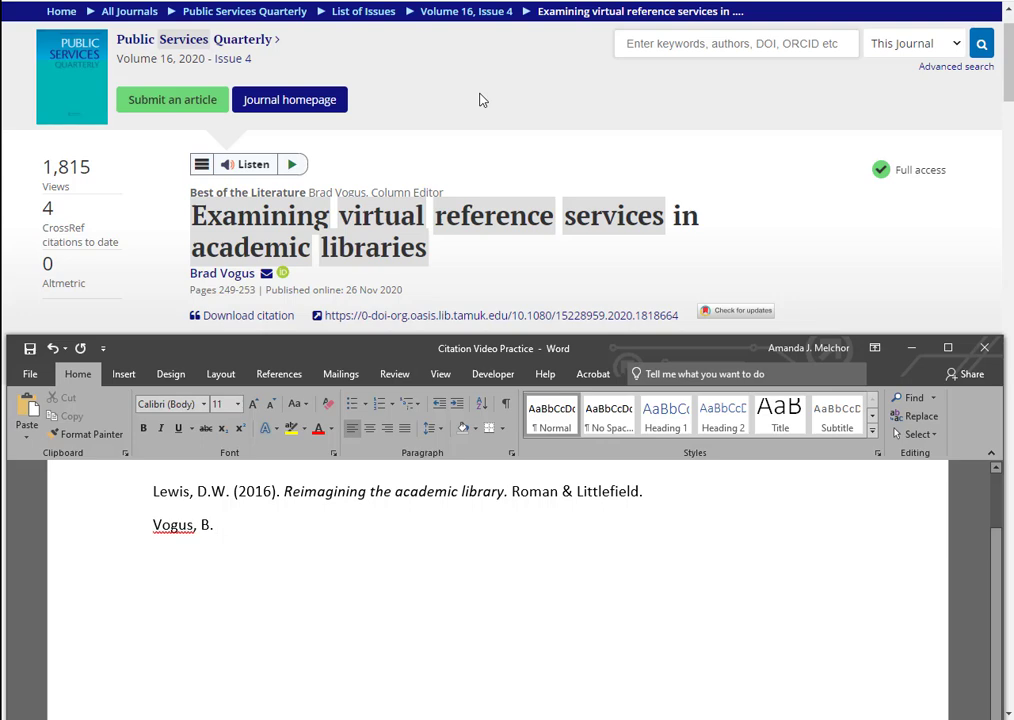
pyautogui.write('(')
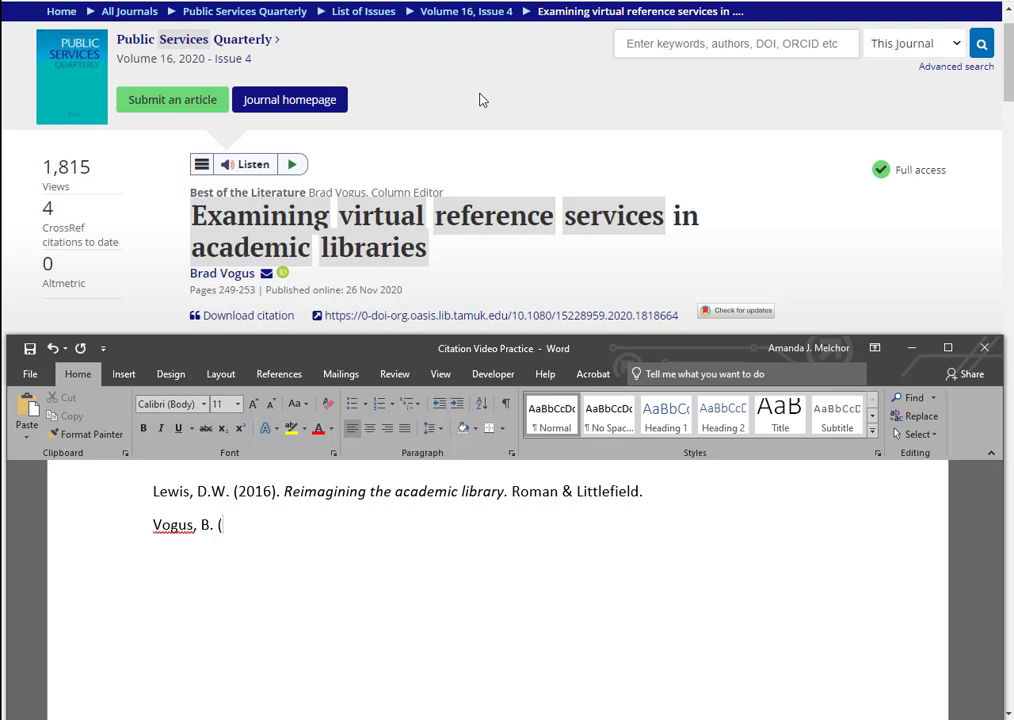
pyautogui.write('2020).')
pyautogui.hotkey('alt', 'Tab')
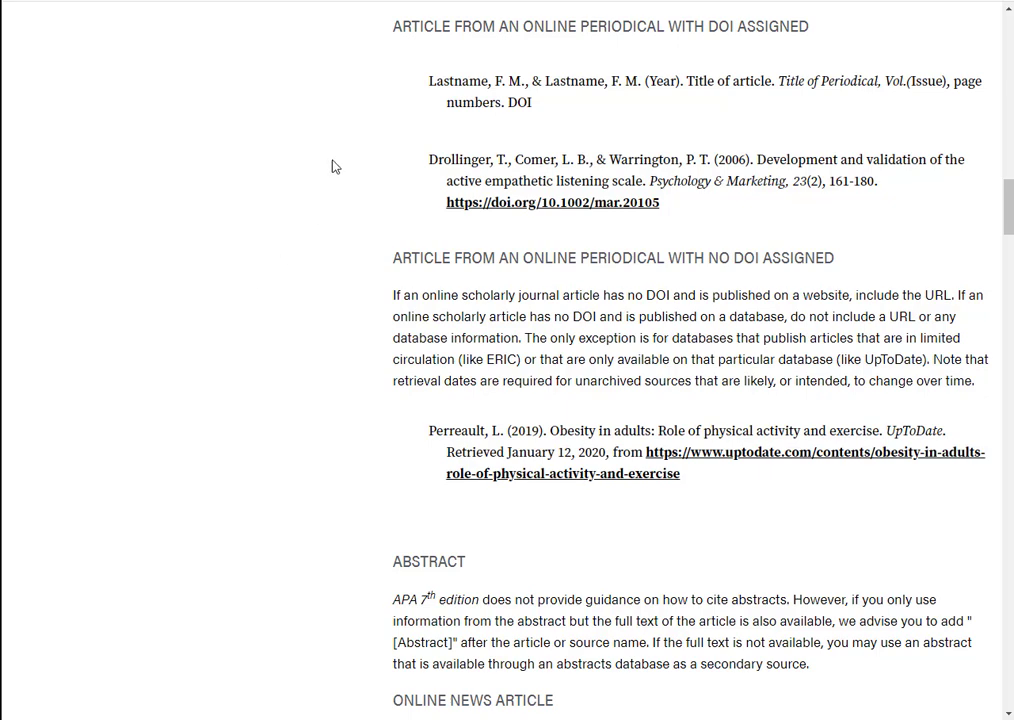
# Add the article title "Examining virtual reference services in academic libraries." after the year in the journal article reference.
pyautogui.hotkey('alt', 'Tab')
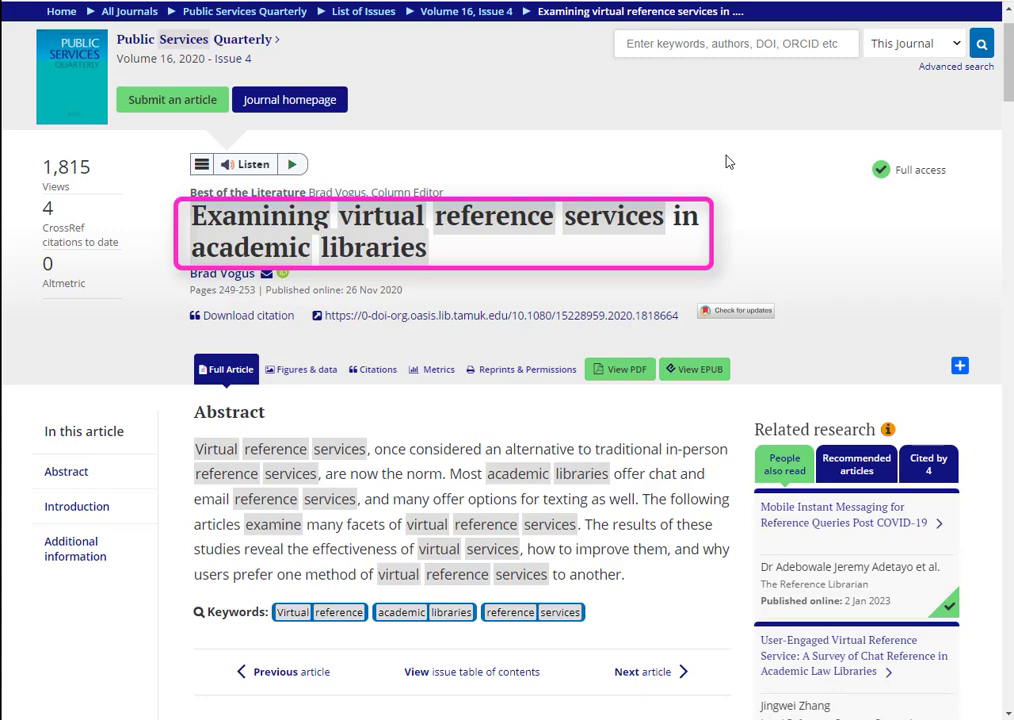
pyautogui.hotkey('alt', 'Tab')
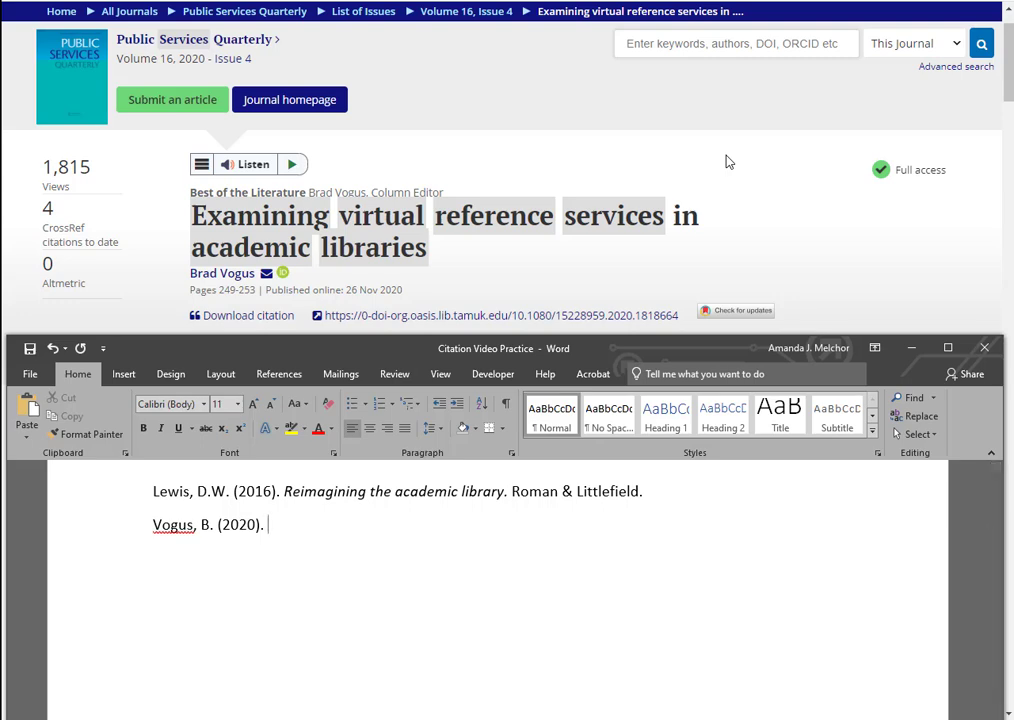
pyautogui.write('Examining')
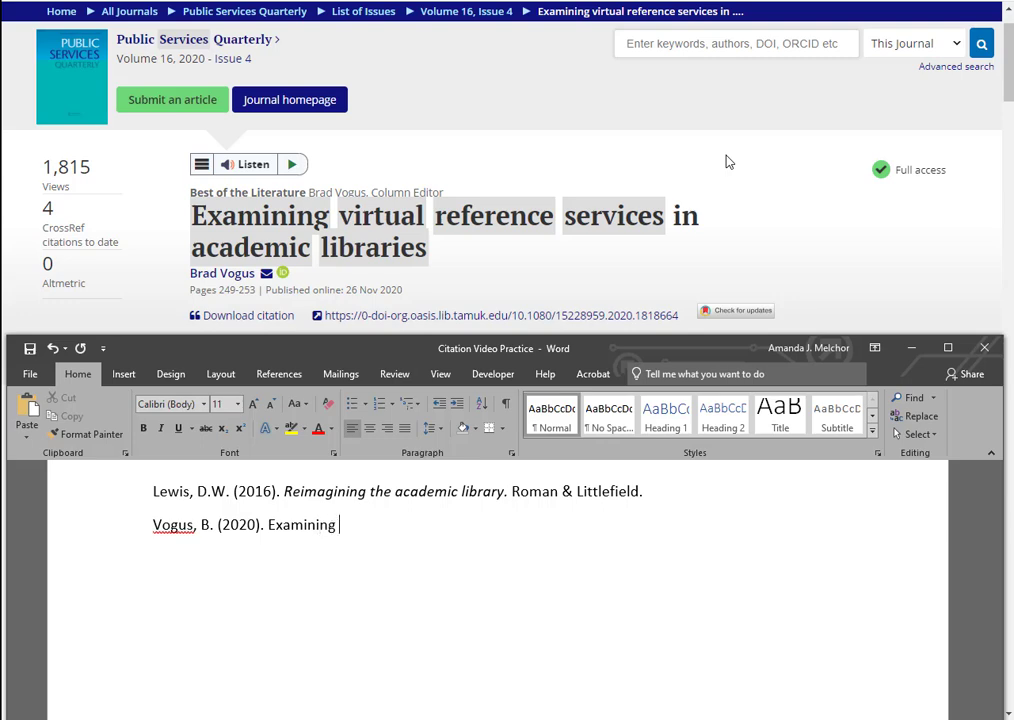
pyautogui.write(' virtual reference ser')
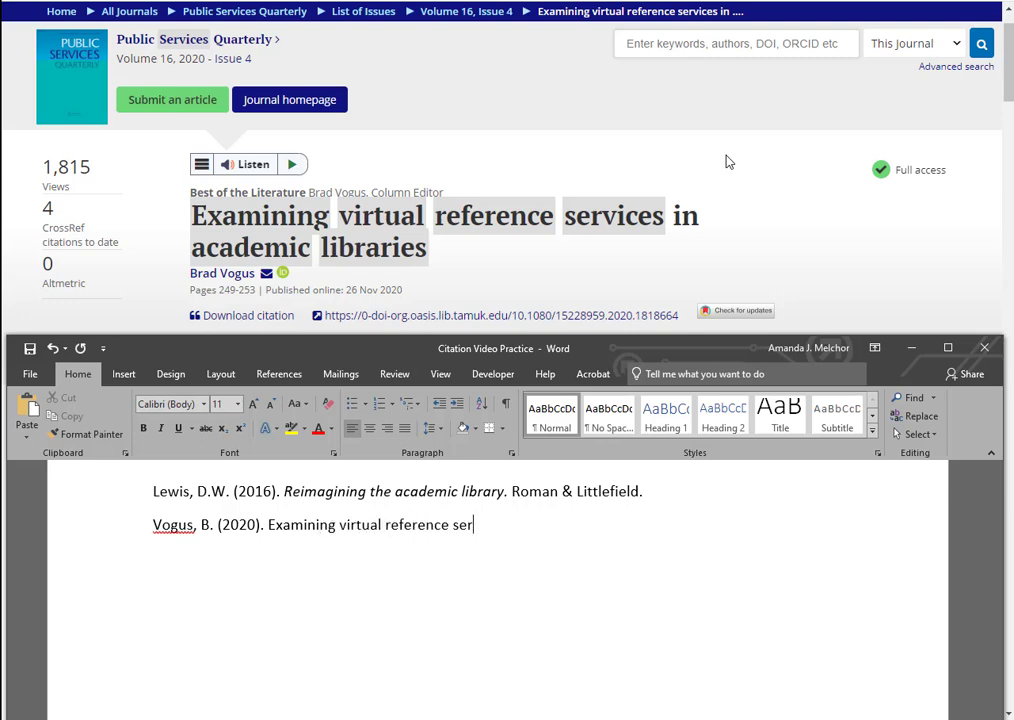
pyautogui.write('vices in academic li')
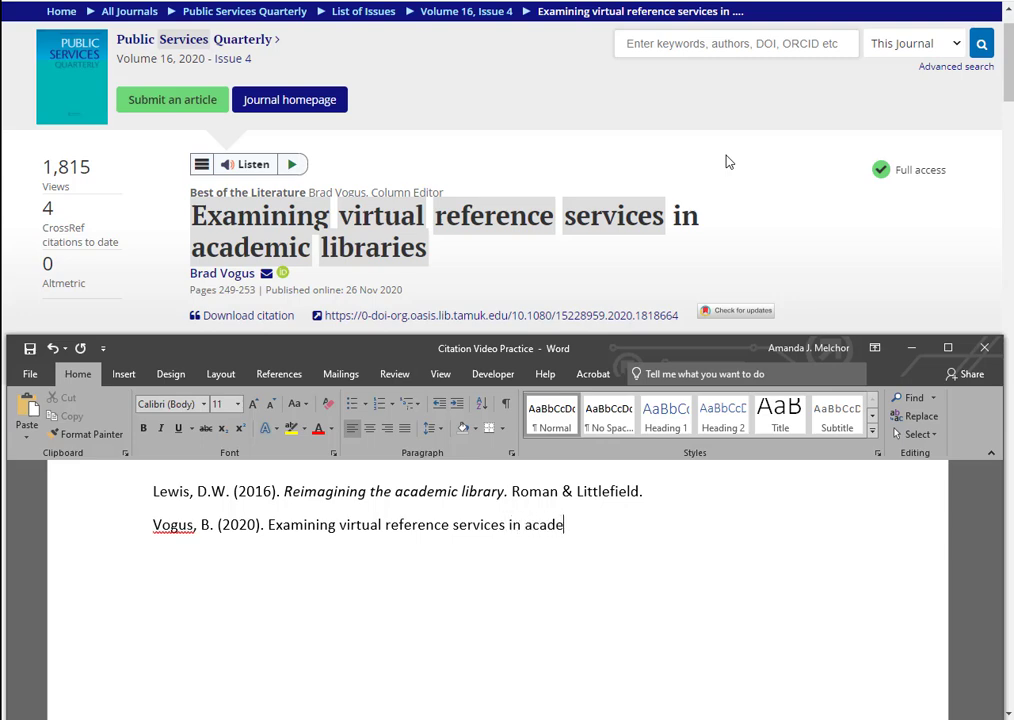
pyautogui.write('braries.')
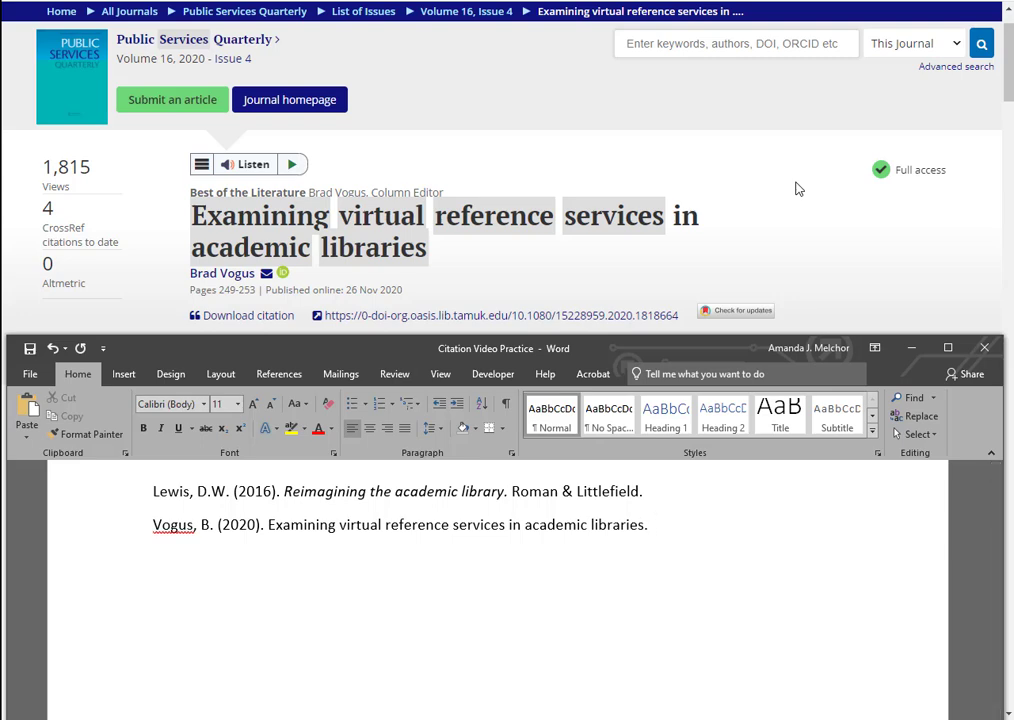
# Add the journal name "Public Services Quarterly," in italics after the article title.
pyautogui.hotkey('ctrl', 'i')
pyautogui.write('Public Service')
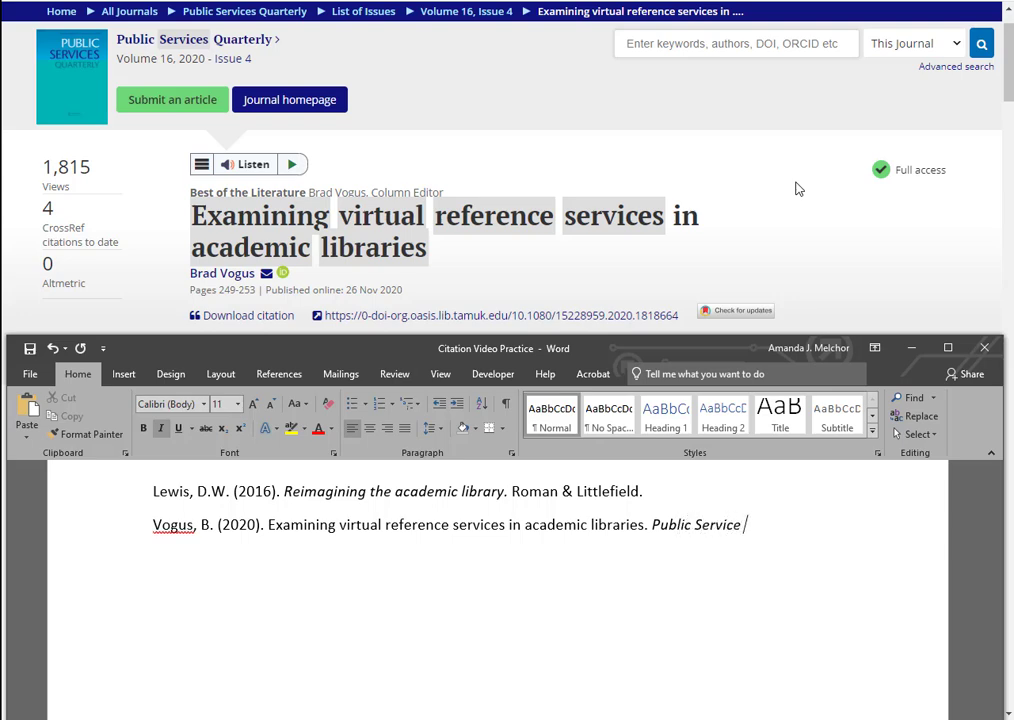
pyautogui.press('BackSpace')
pyautogui.write('s Quarterly')
pyautogui.write(',')
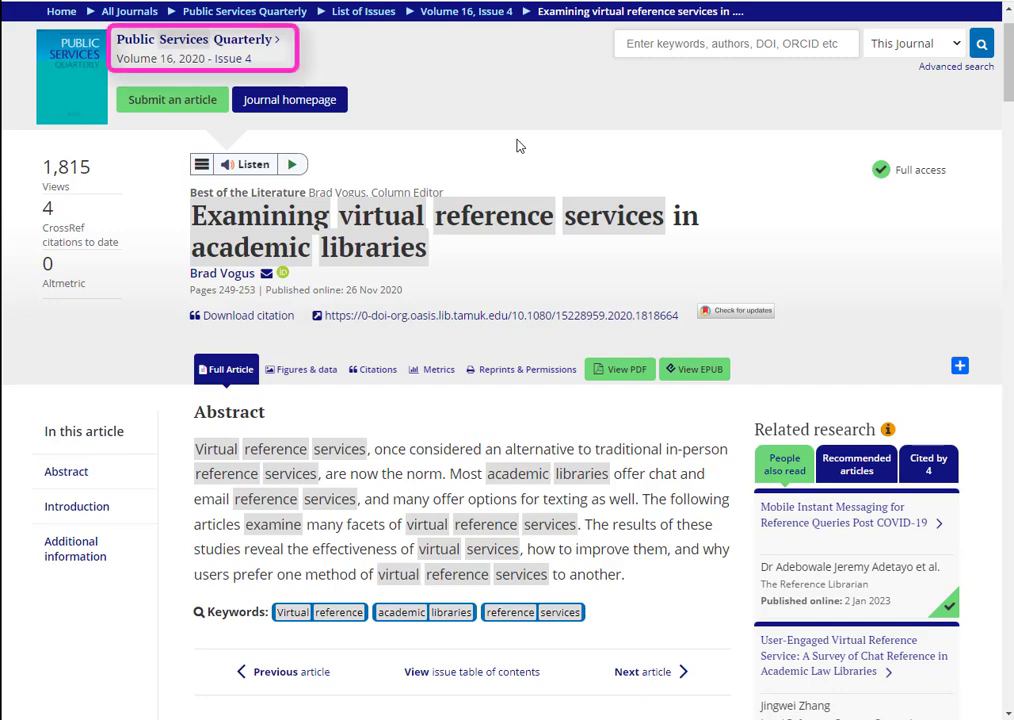
# Add the volume and issue as "16(4)," with only the volume in italics, followed by the page range "1388-1396.".
pyautogui.hotkey('alt', 'Tab')
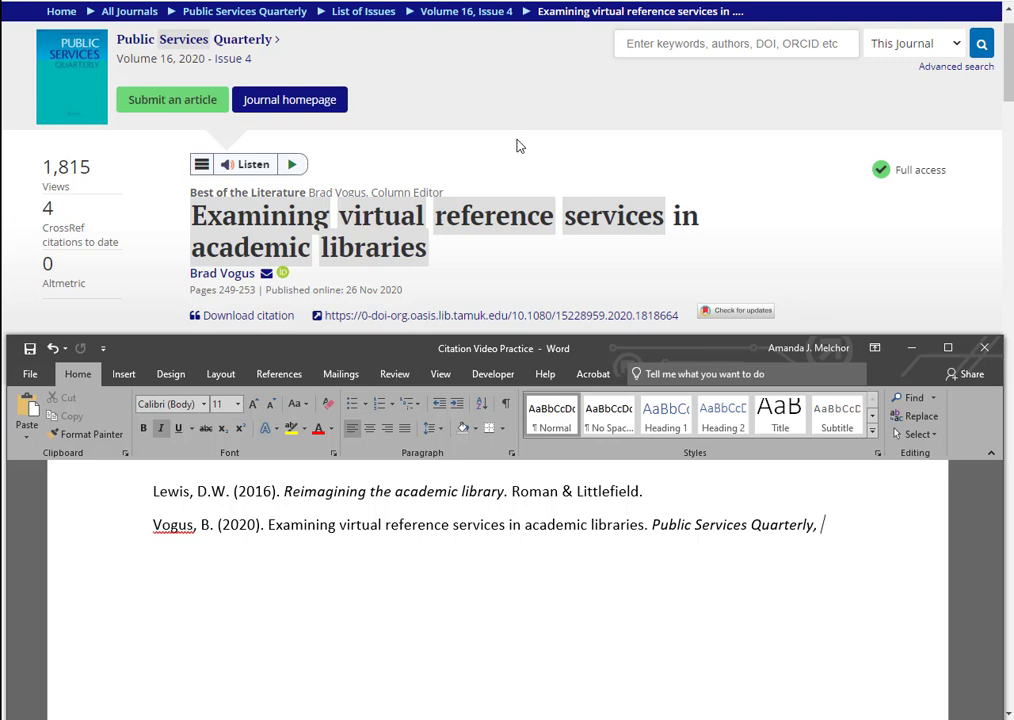
pyautogui.write('16')
pyautogui.hotkey('ctrl', 'i')
pyautogui.write('(')
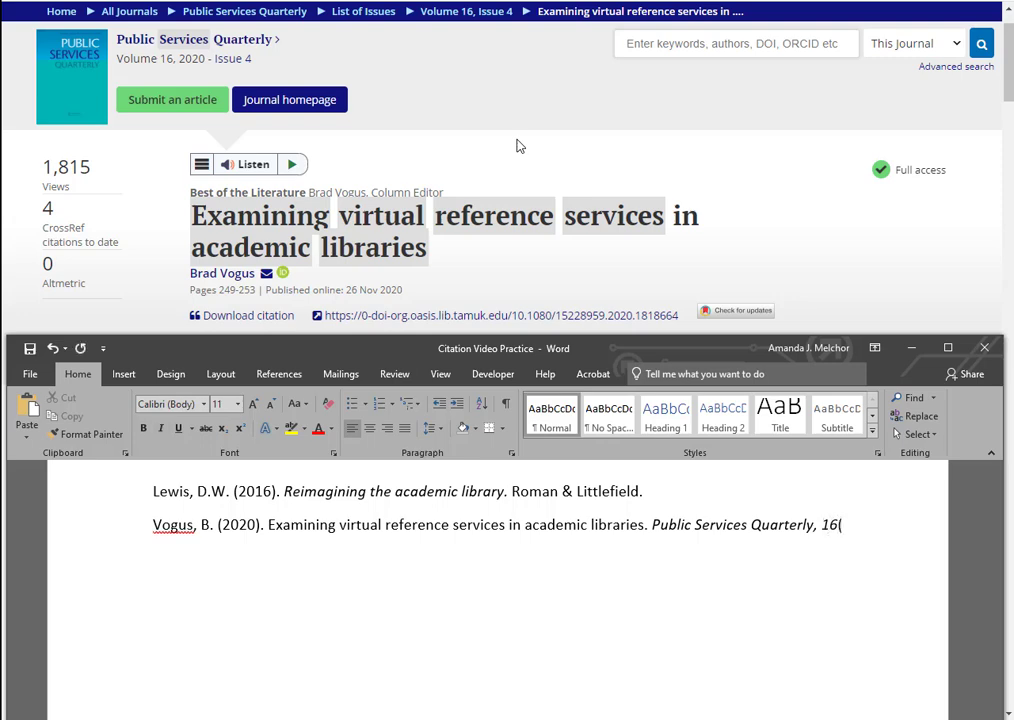
pyautogui.write('4)')
pyautogui.write(',')
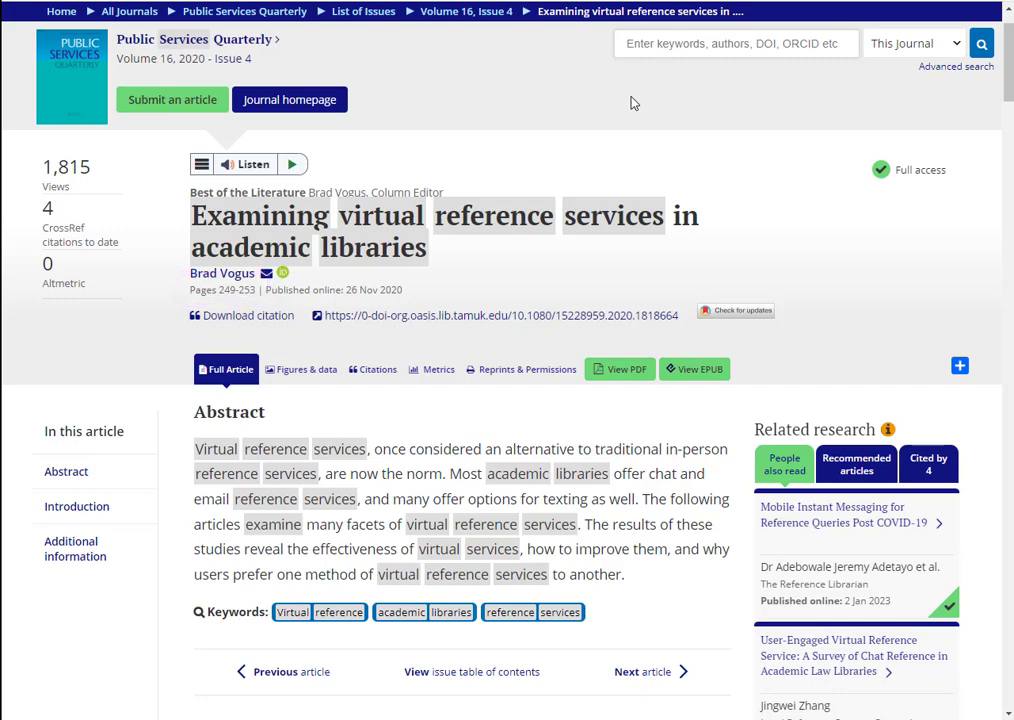
pyautogui.hotkey('alt', 'Tab')
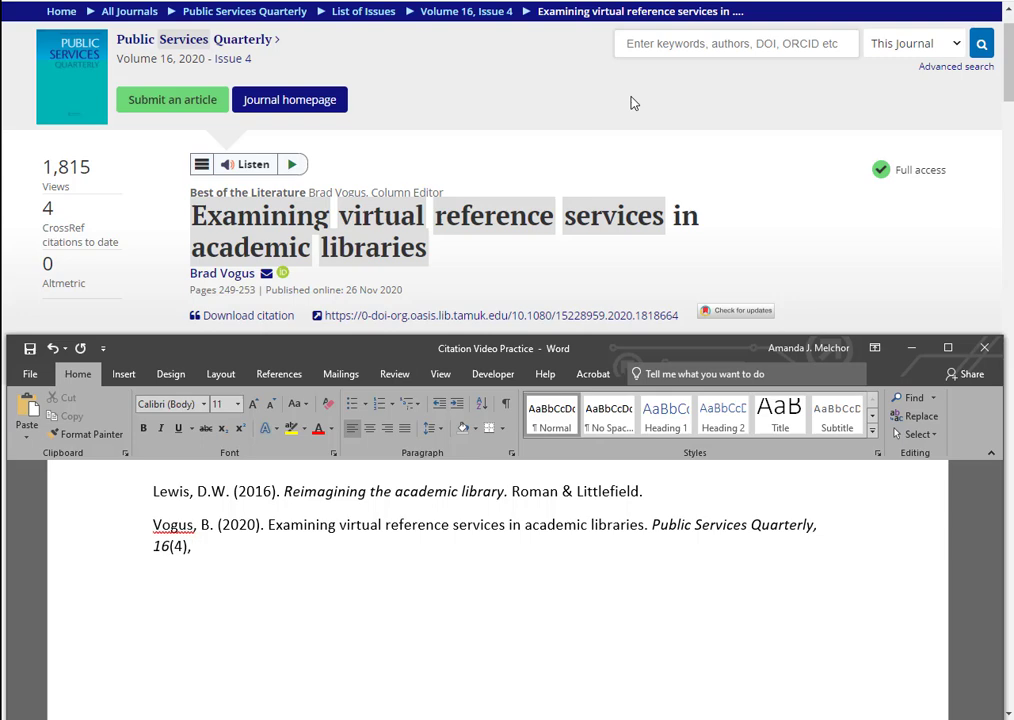
pyautogui.write('1388-1396.')
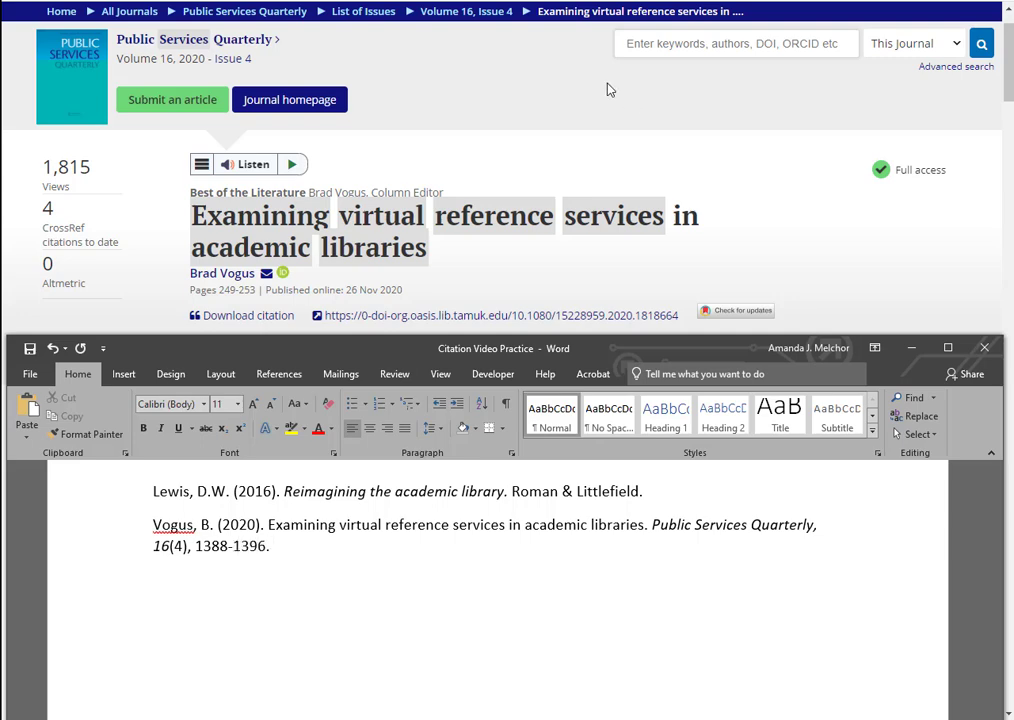
# On the Purdue guide's Electronic Sources page, find the format for a webpage or piece of online content with an individual author.
pyautogui.hotkey('alt', 'Tab')
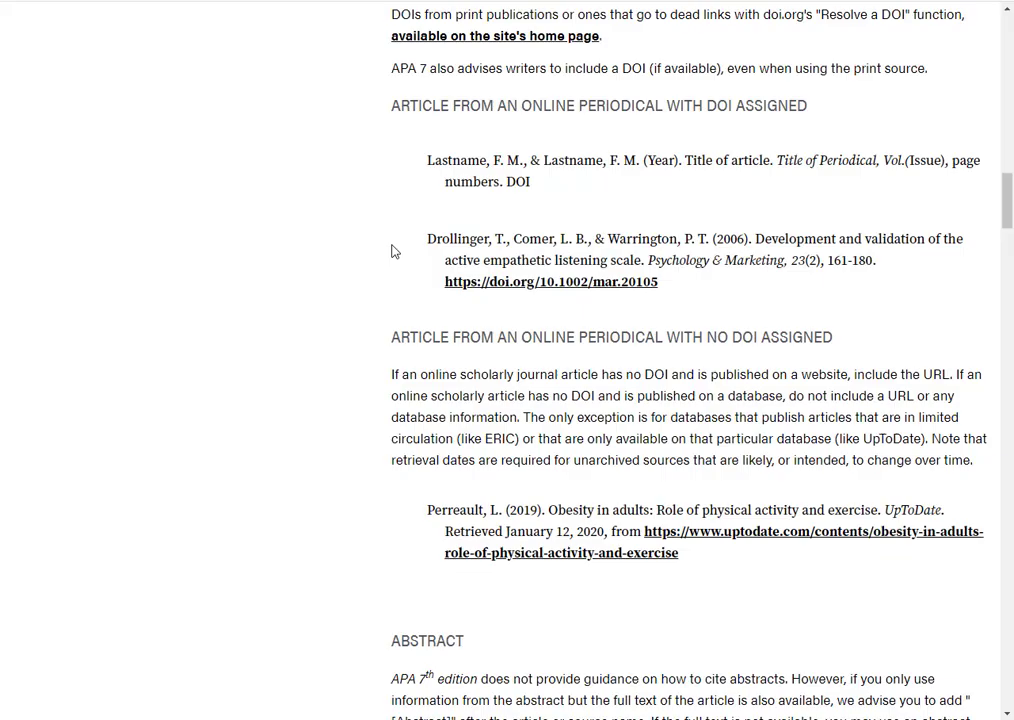
pyautogui.scroll(15, 392, 251)
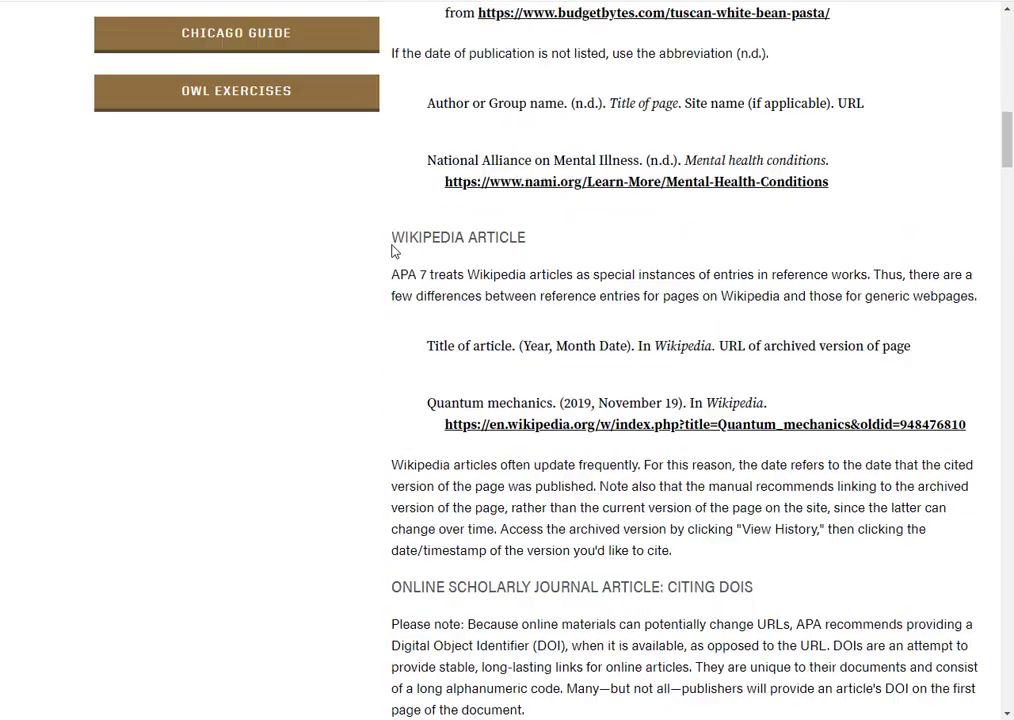
pyautogui.scroll(3, 392, 251)
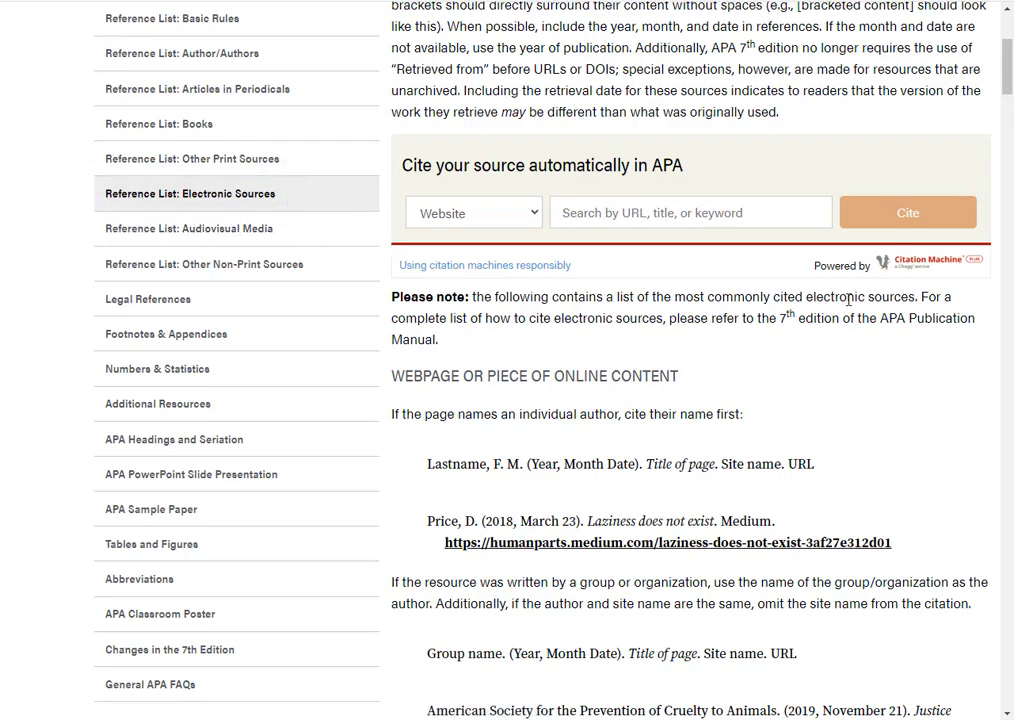
pyautogui.scroll(-3, 849, 299)
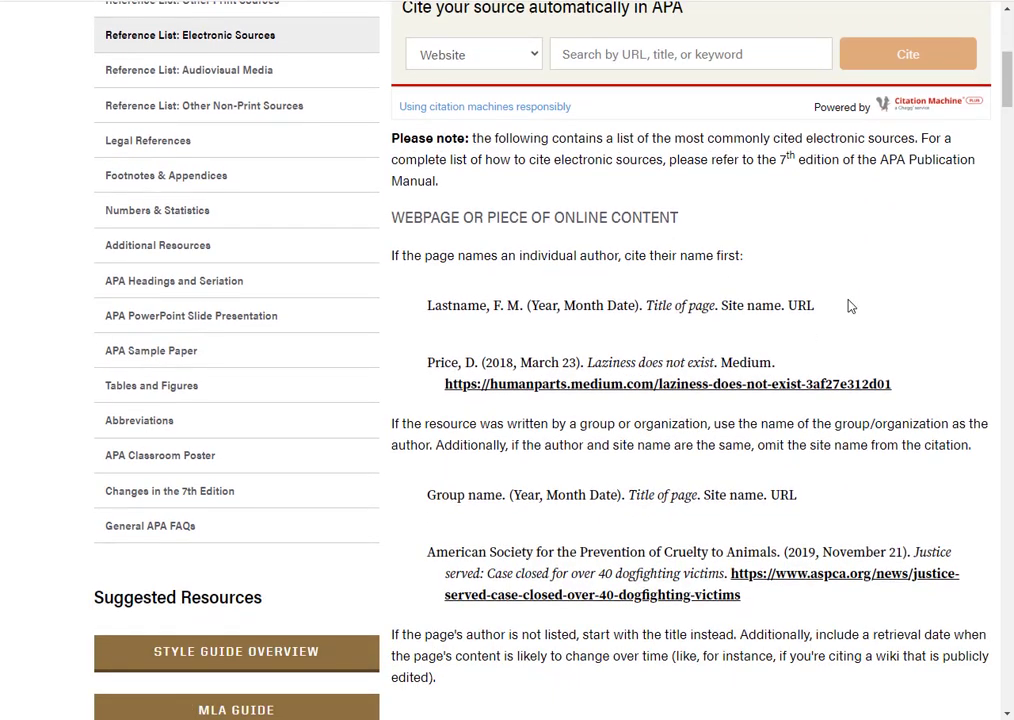
pyautogui.scroll(-3, 849, 306)
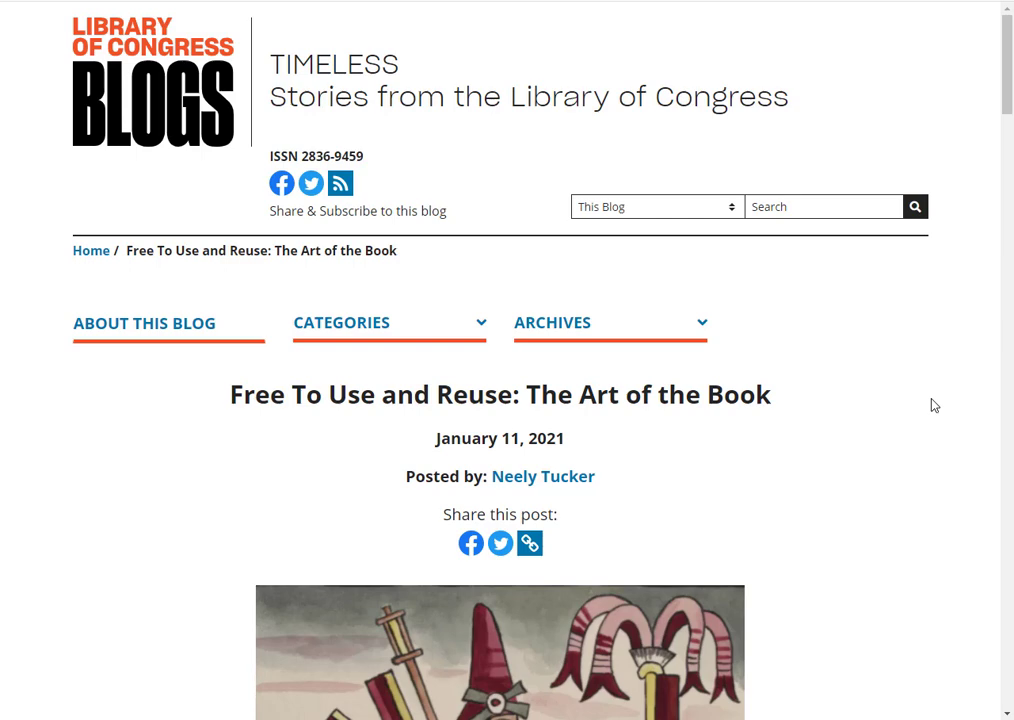
# Below the journal article reference, start the blog post reference with the author's surname and initial, followed by "(2021, January 11).".
pyautogui.hotkey('alt', 'Tab')
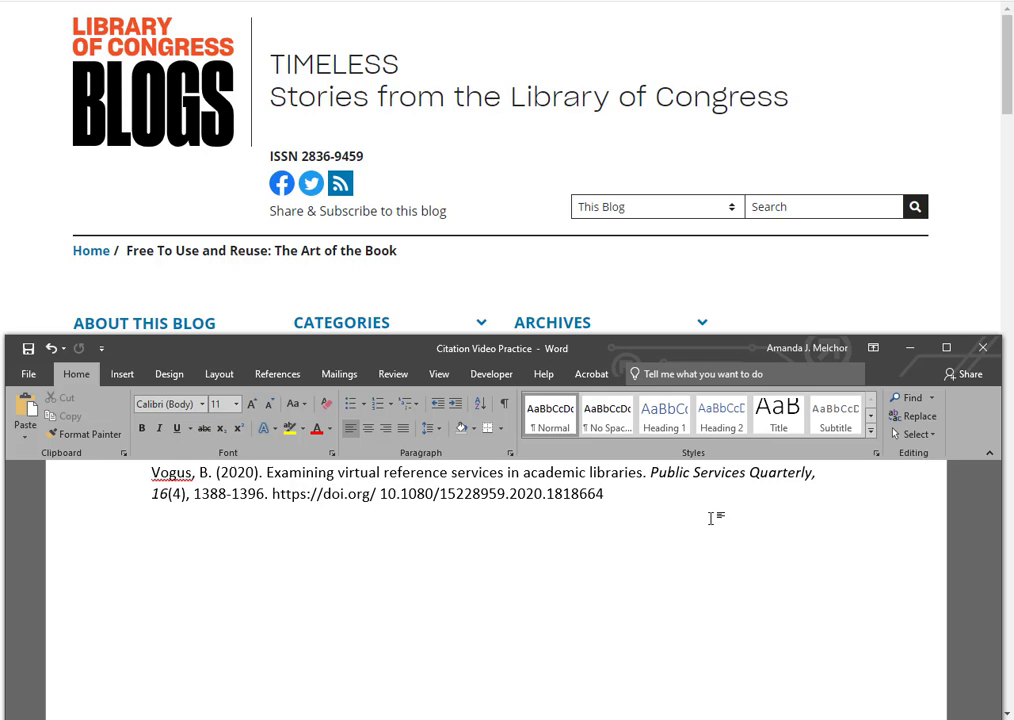
pyautogui.write('Tucker, N.')
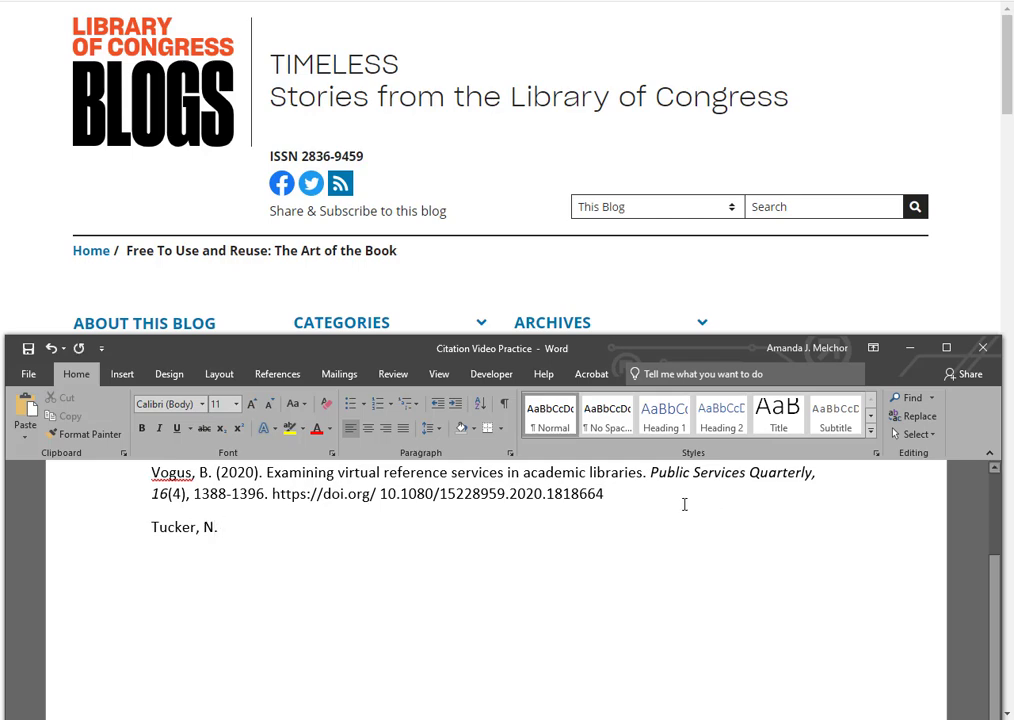
pyautogui.hotkey('alt', 'Tab')
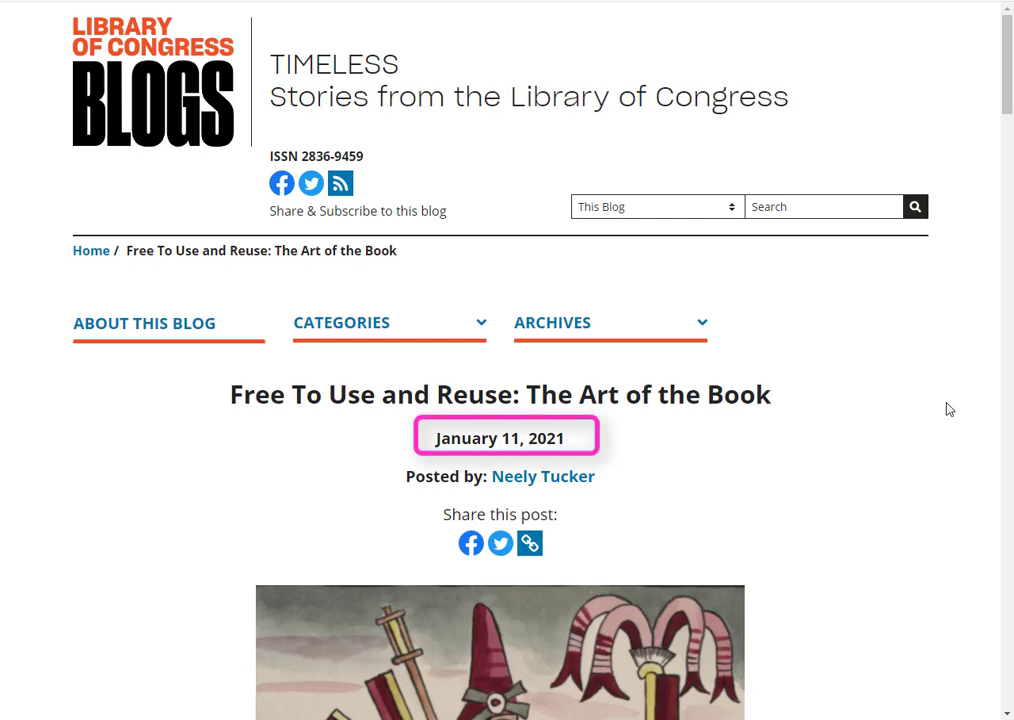
pyautogui.hotkey('alt', 'Tab')
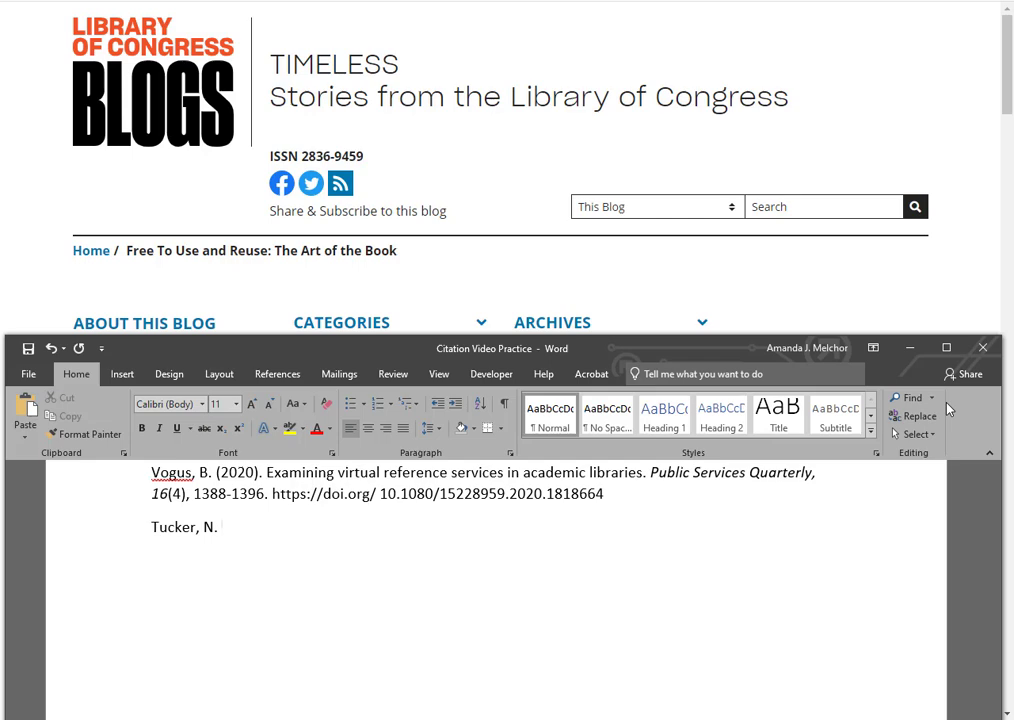
pyautogui.write('(2021, Janu')
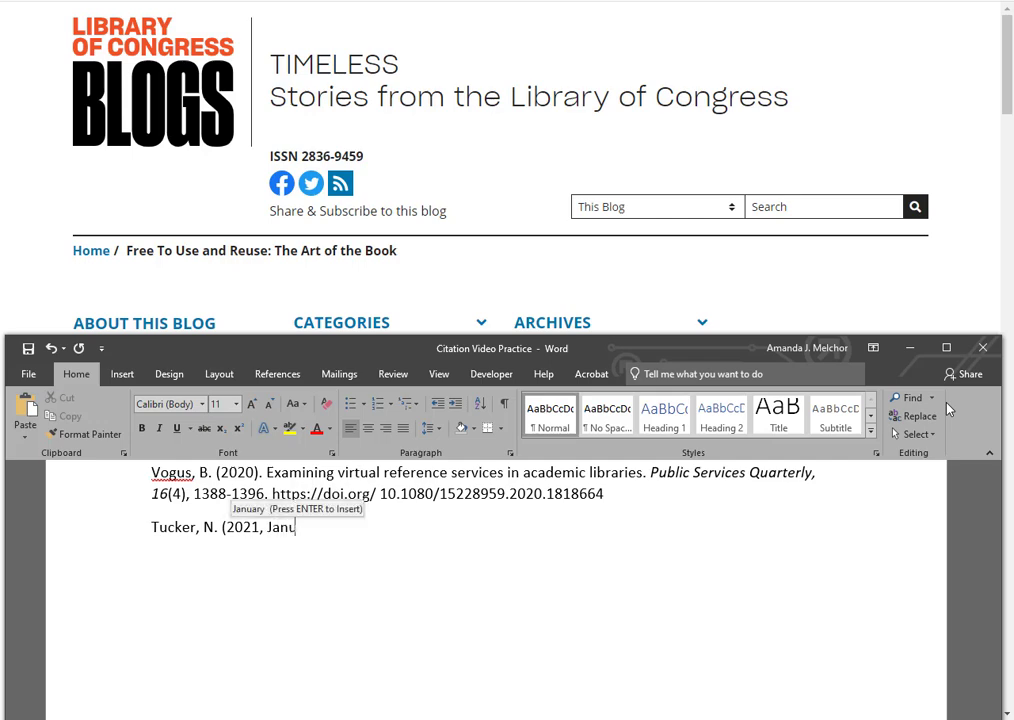
pyautogui.write('ary 11')
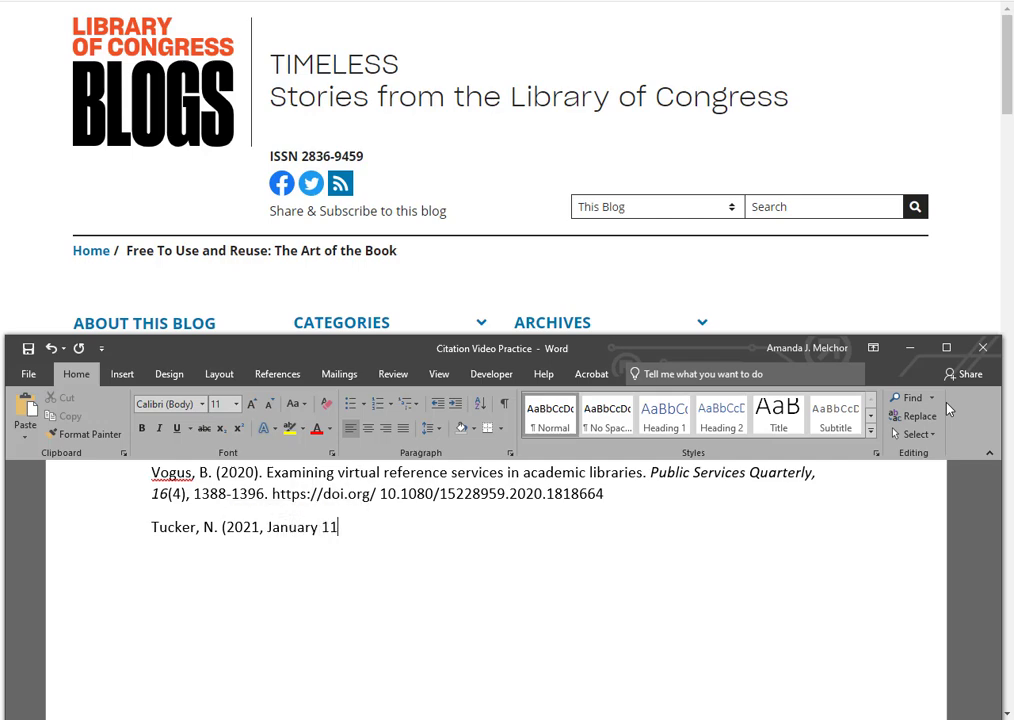
pyautogui.write(').')
# Check the title element in the APA webpage format, then add "Free to use and reuse: The art of the book." with the title in italics.
pyautogui.hotkey('alt', 'Tab')
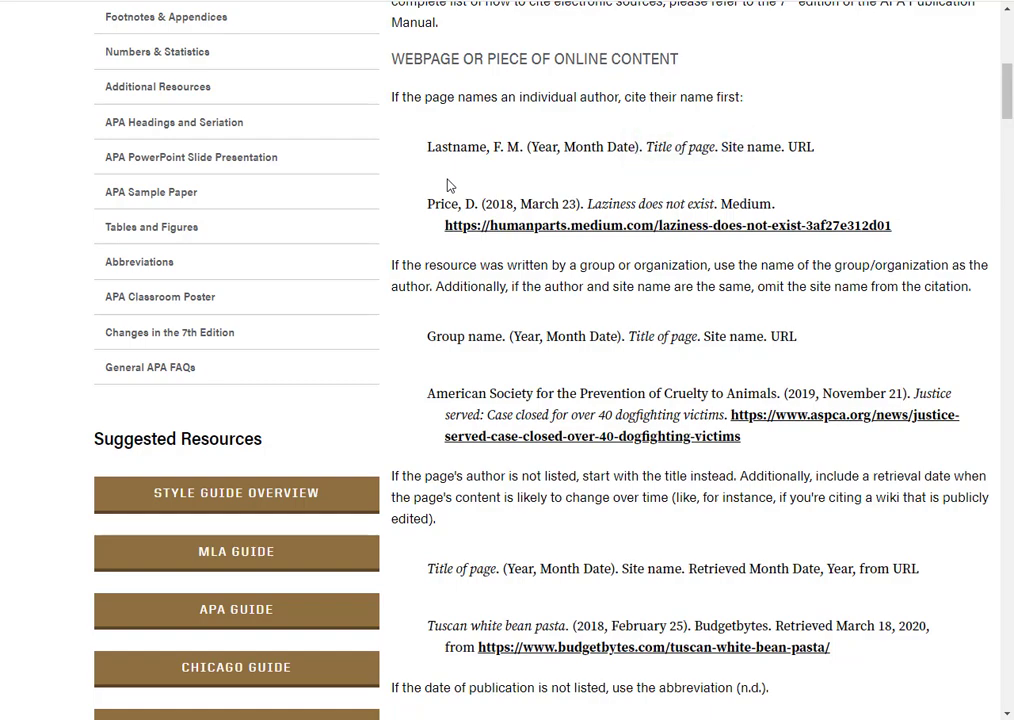
pyautogui.hotkey('alt', 'Tab')
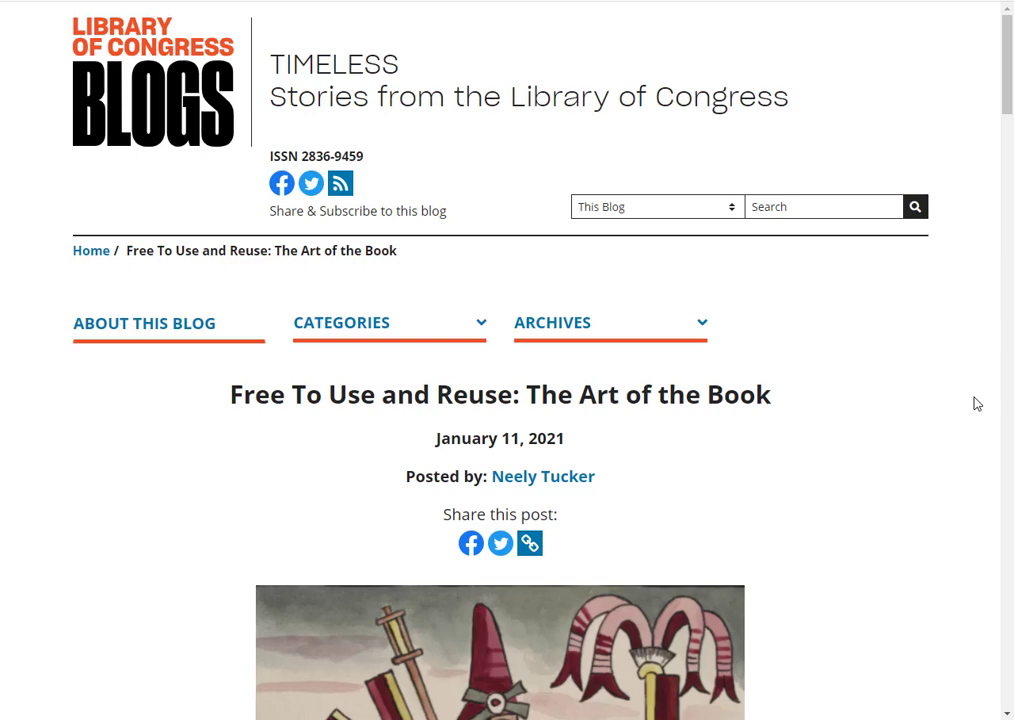
pyautogui.hotkey('alt', 'Tab')
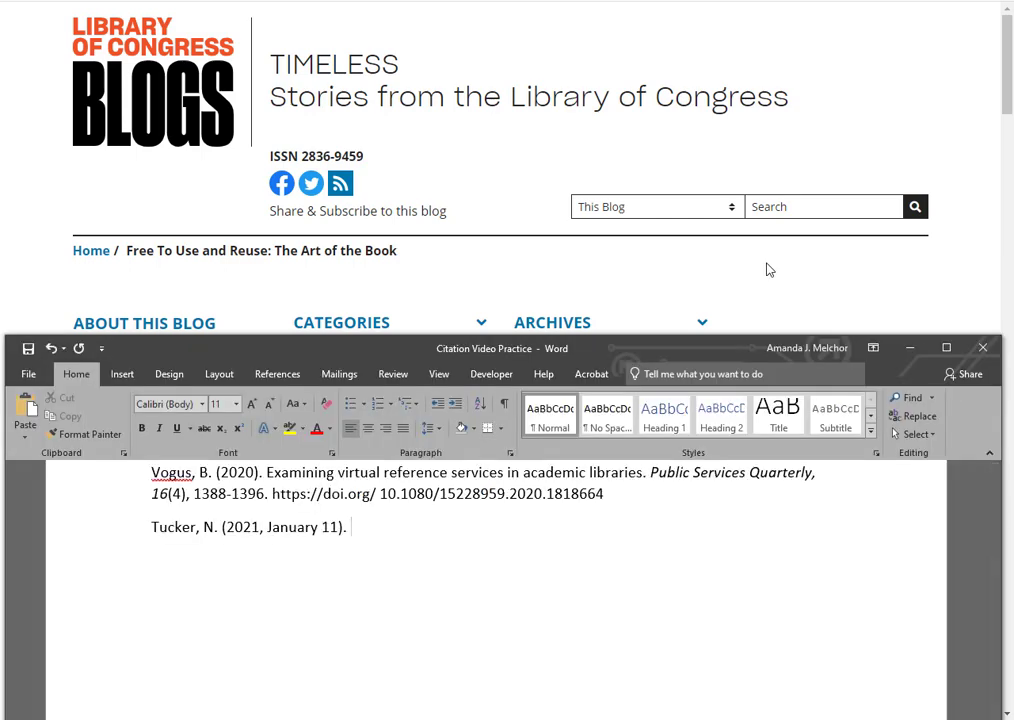
pyautogui.scroll(-4, 767, 268)
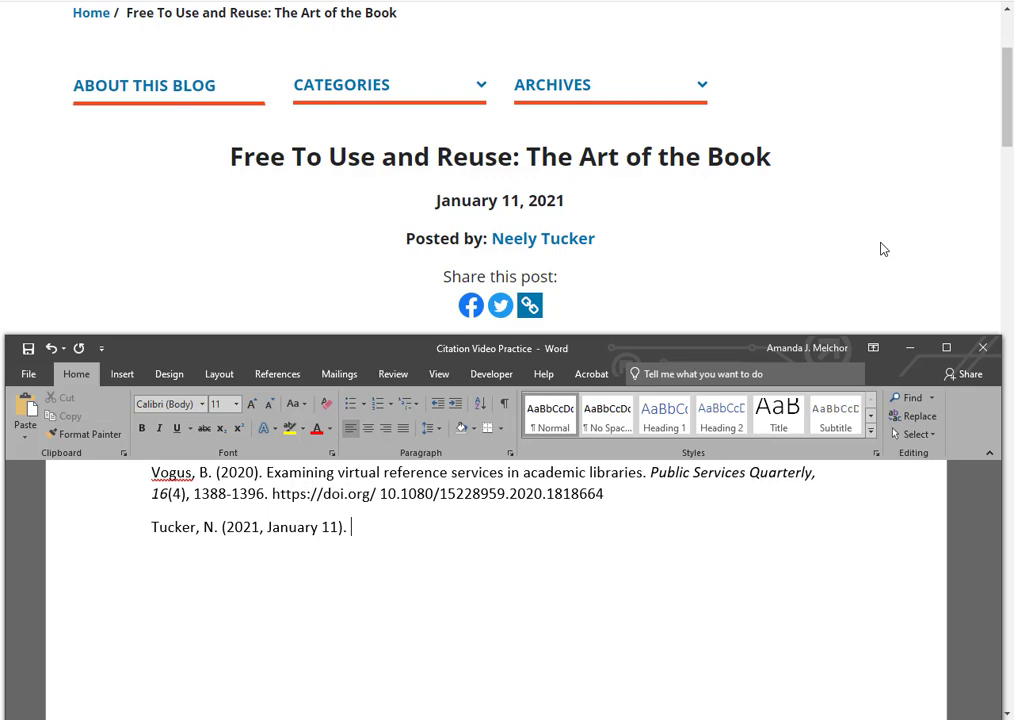
pyautogui.hotkey('ctrl', 'i')
pyautogui.write('Free to use and reuse')
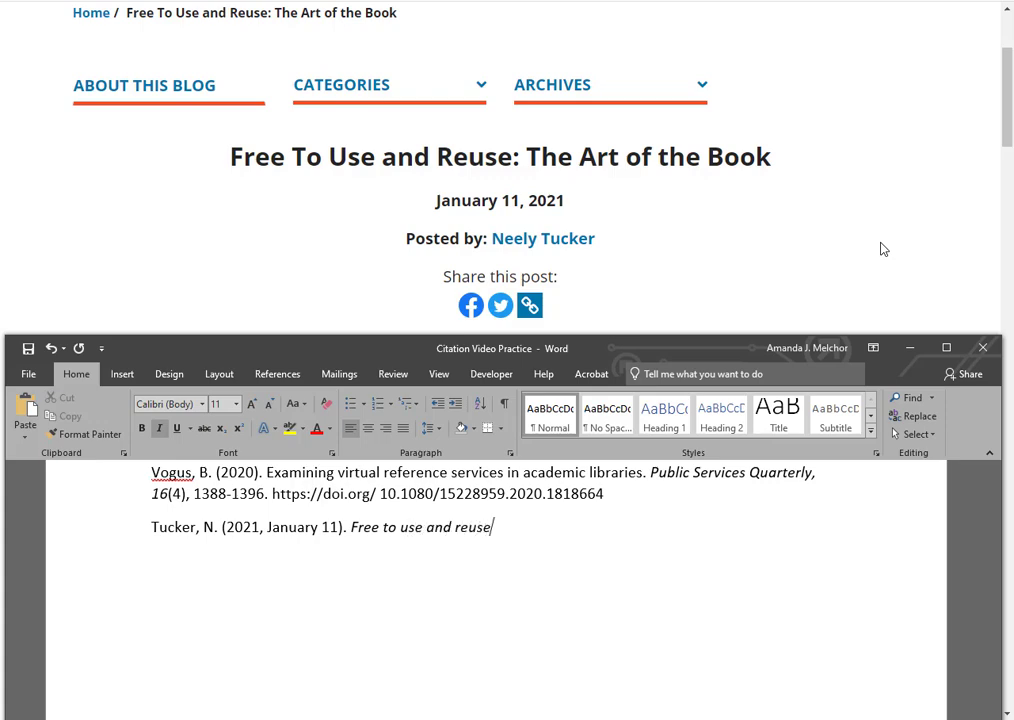
pyautogui.write(': The art of the book')
pyautogui.hotkey('ctrl', 'i')
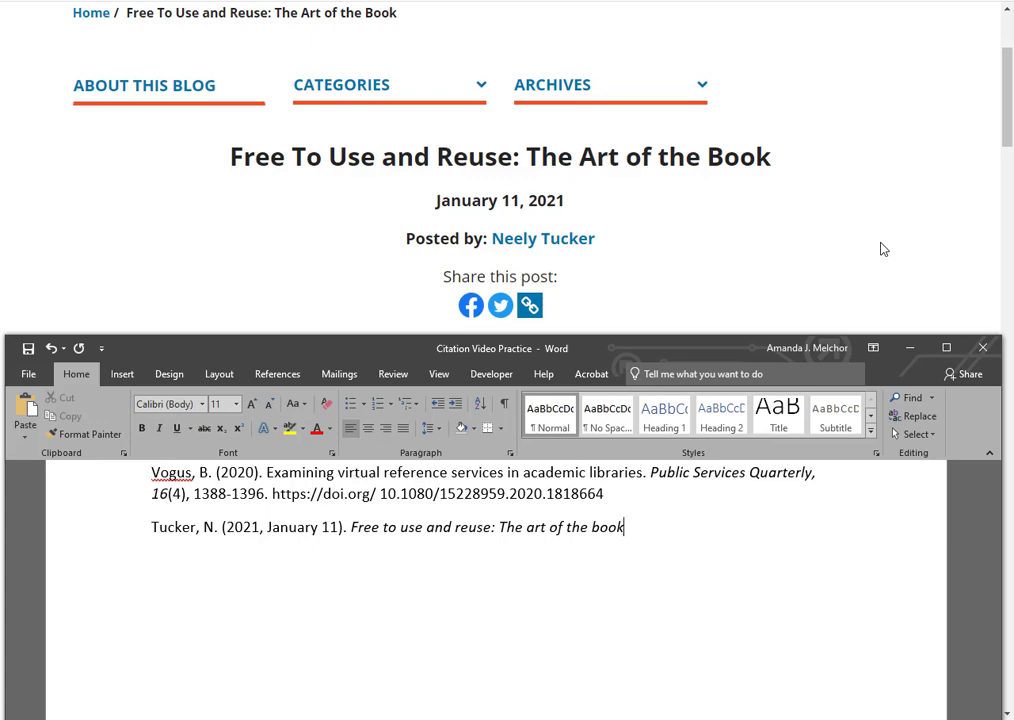
pyautogui.write('.')
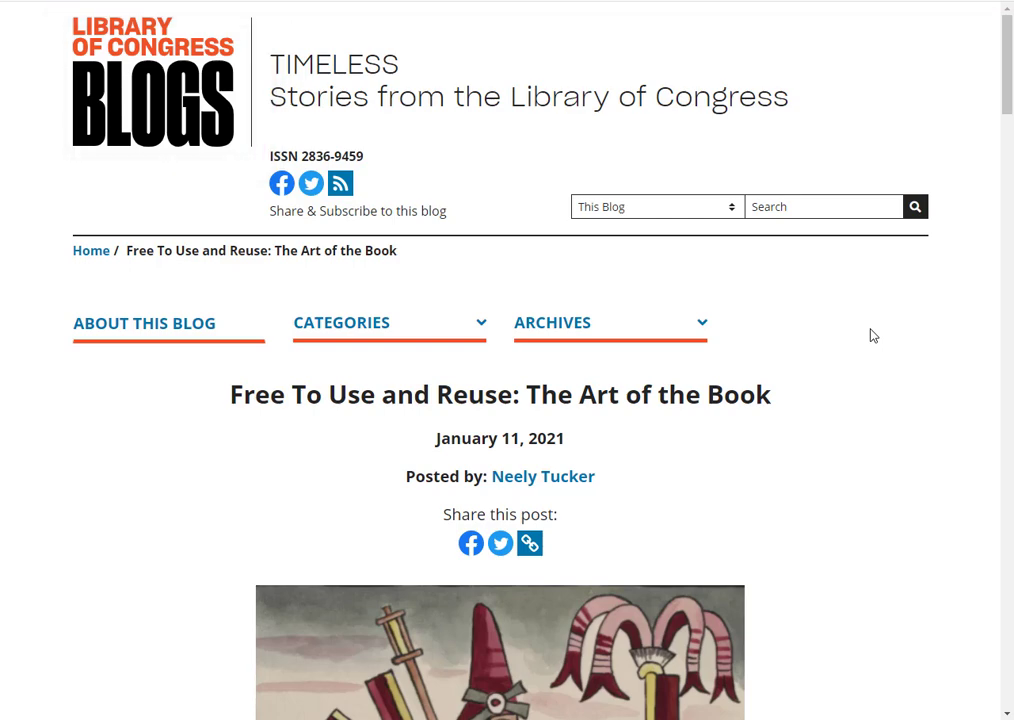
pyautogui.hotkey('alt', 'Tab')
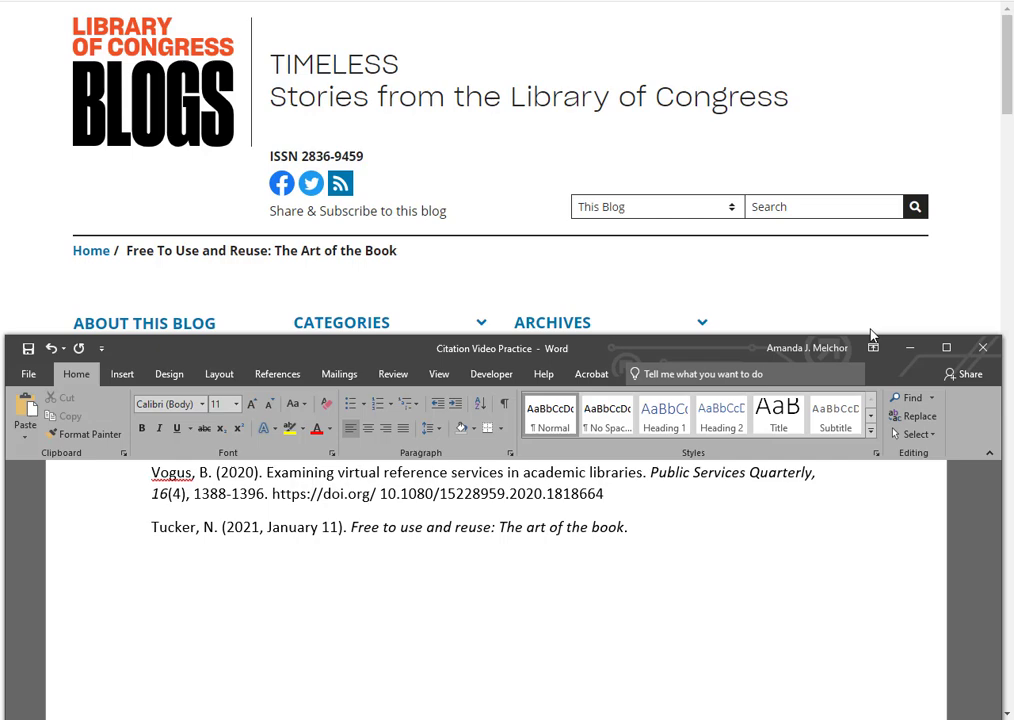
pyautogui.write('Library of Congress Blogs')
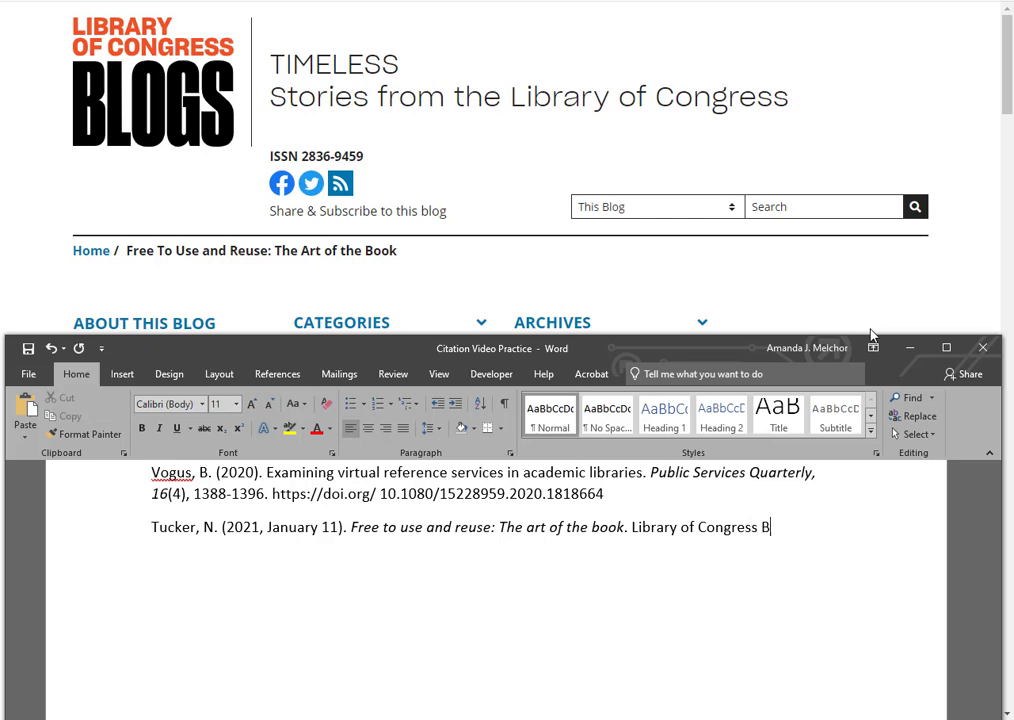
pyautogui.write('.')
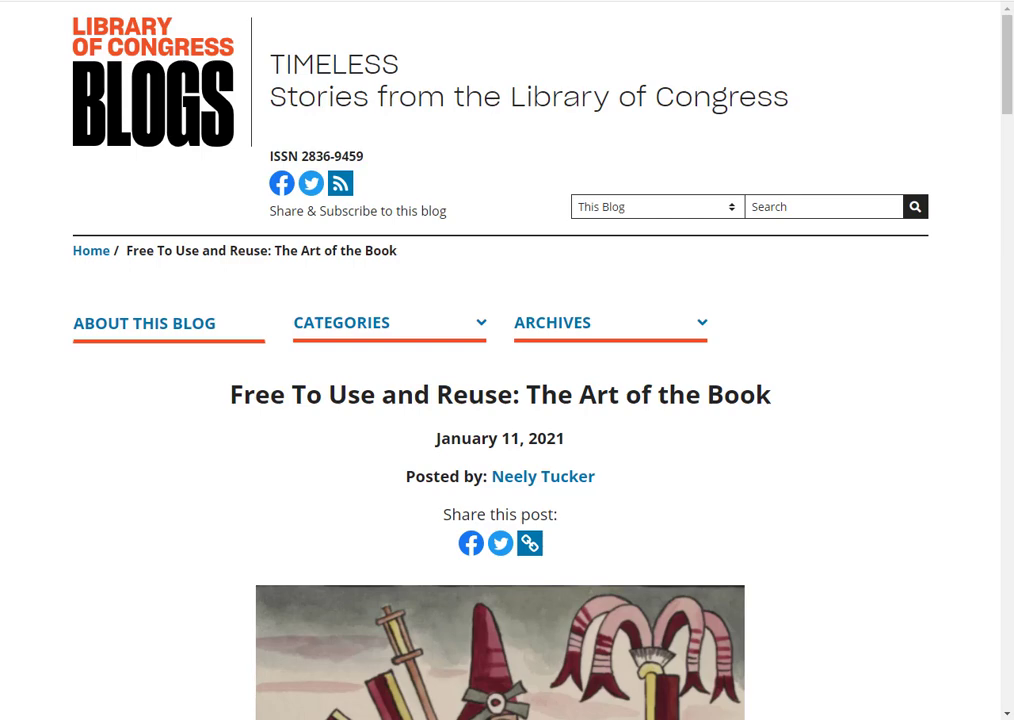
pyautogui.hotkey('alt', 'Tab')
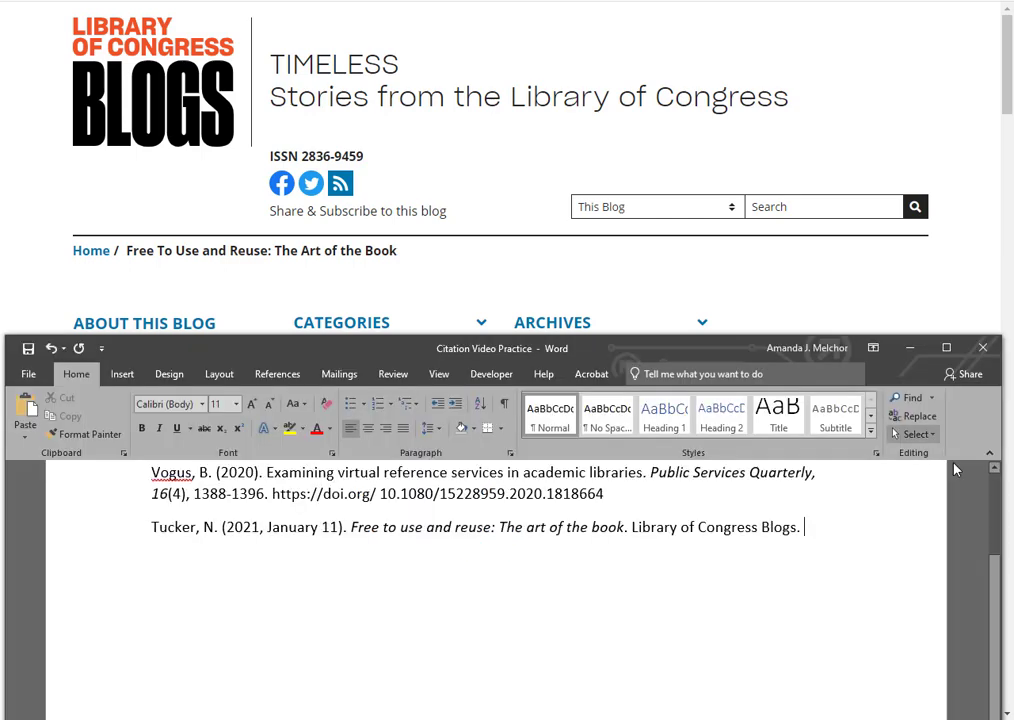
pyautogui.write('https://blogs.loc.gov/loc/2021/01/free-to-use-and-reuse-the-art-of-the-book/')
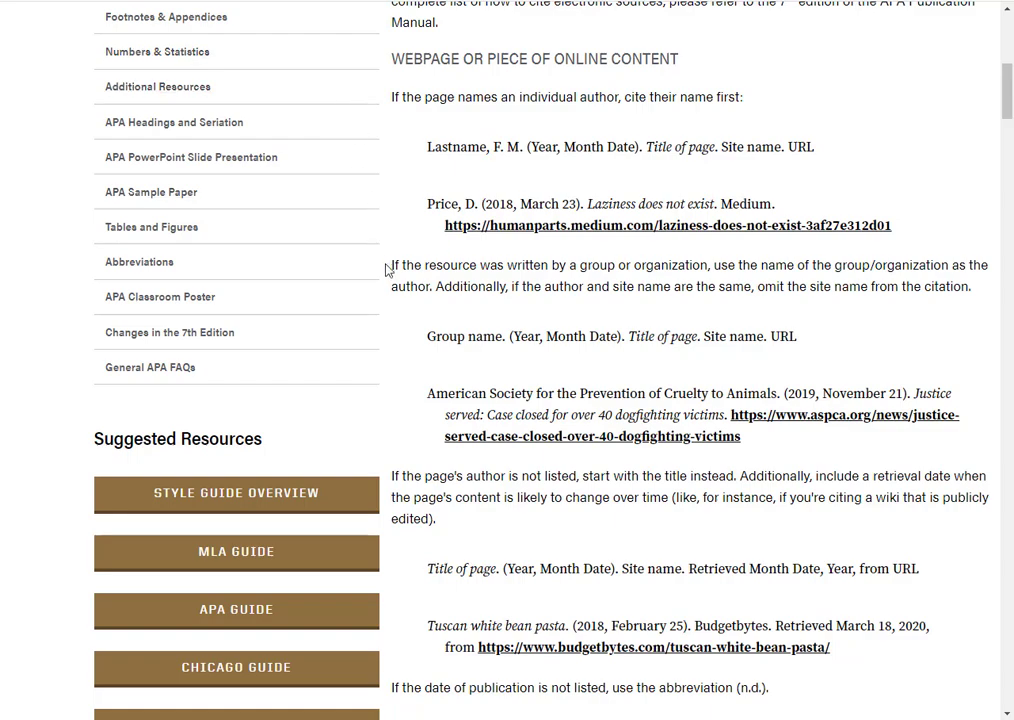
pyautogui.hotkey('alt', 'Tab')
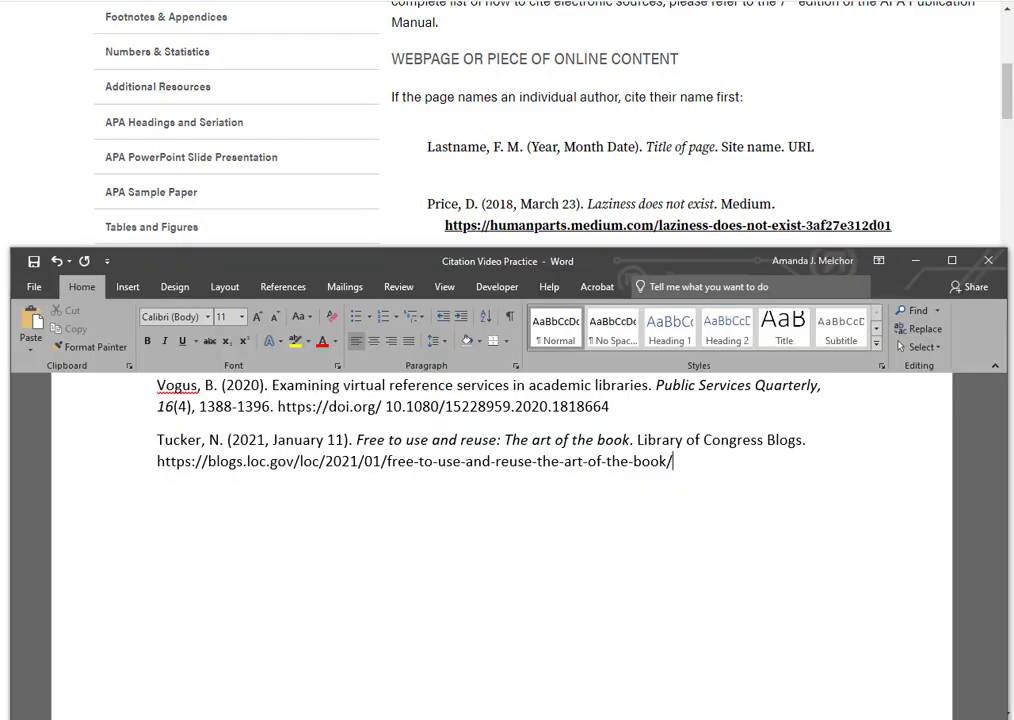